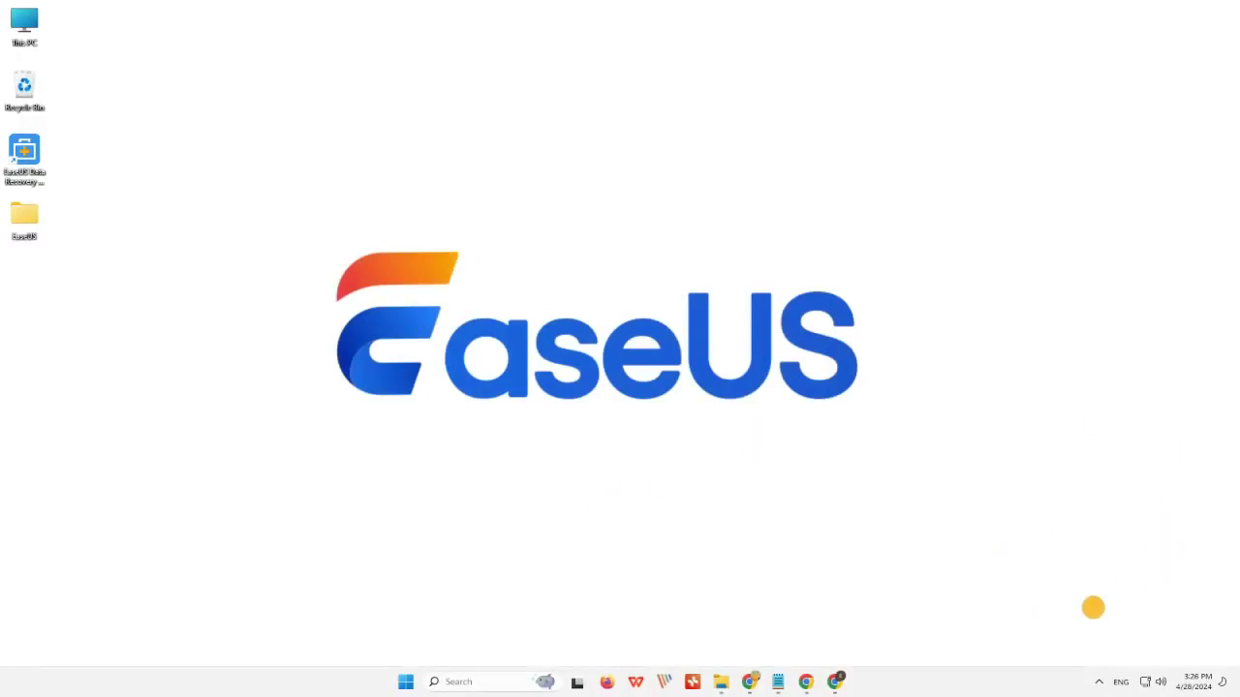
# Glance at the hidden tray icons, then launch Disk Management from the Win+X menu.
pyautogui.click(1098, 681)
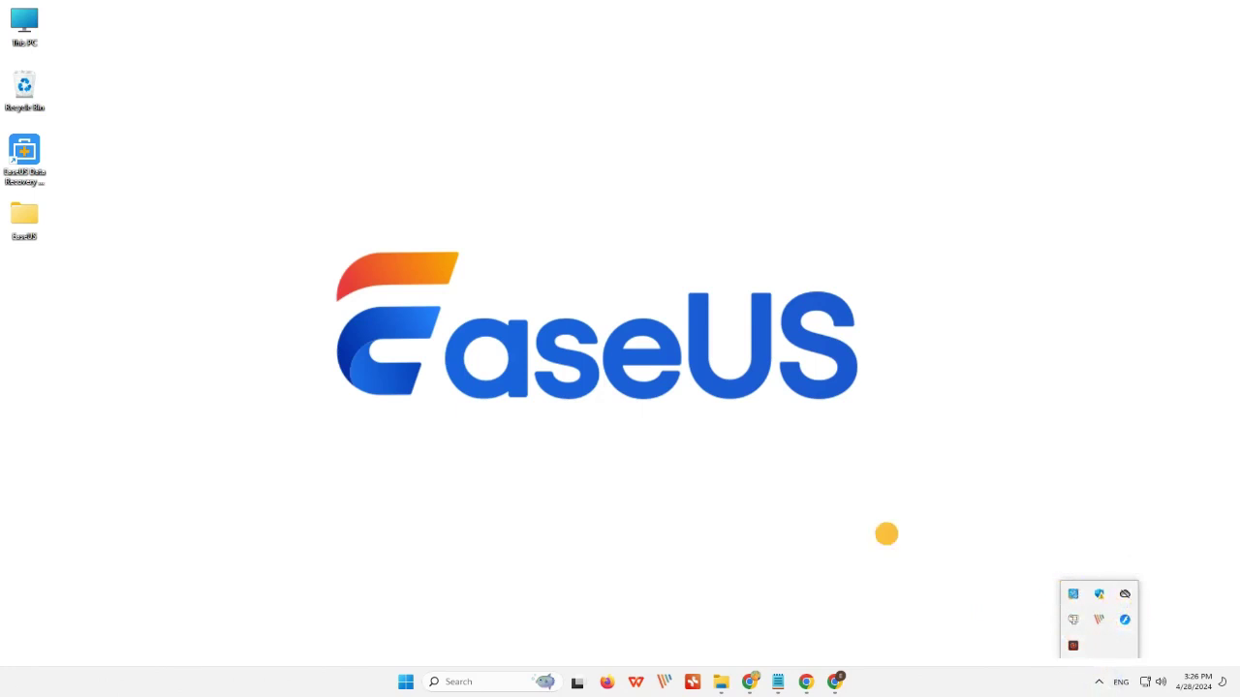
pyautogui.click(656, 407)
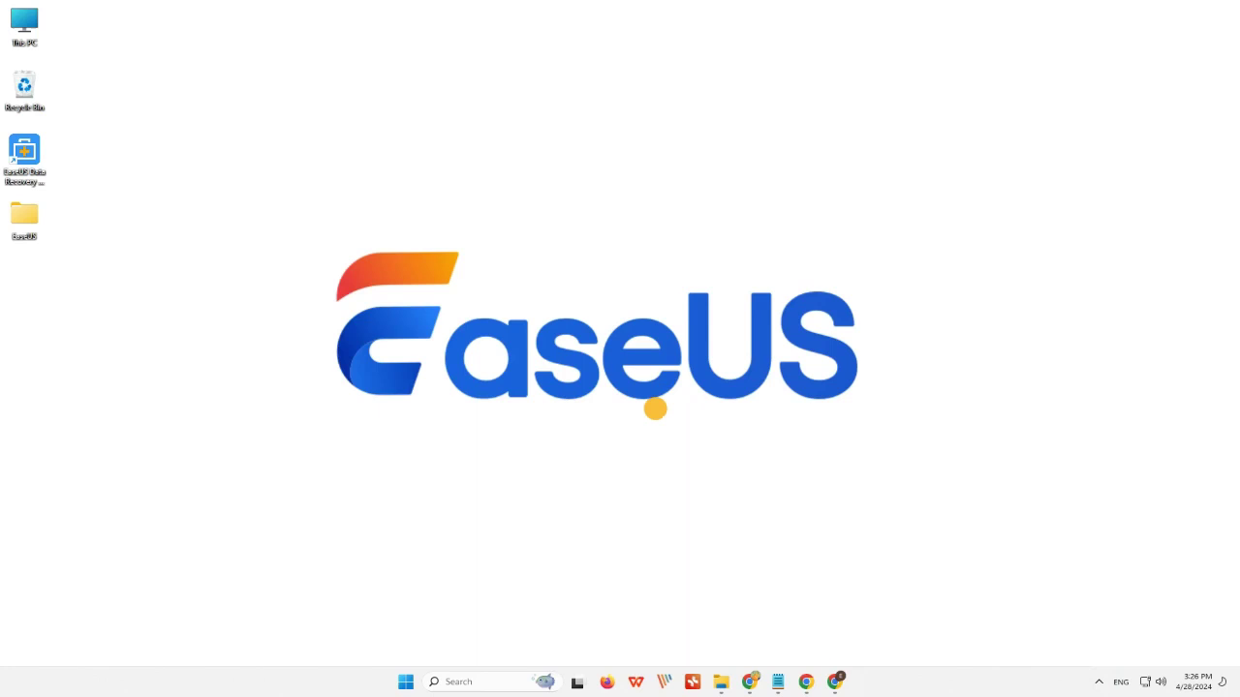
pyautogui.press('super+x')
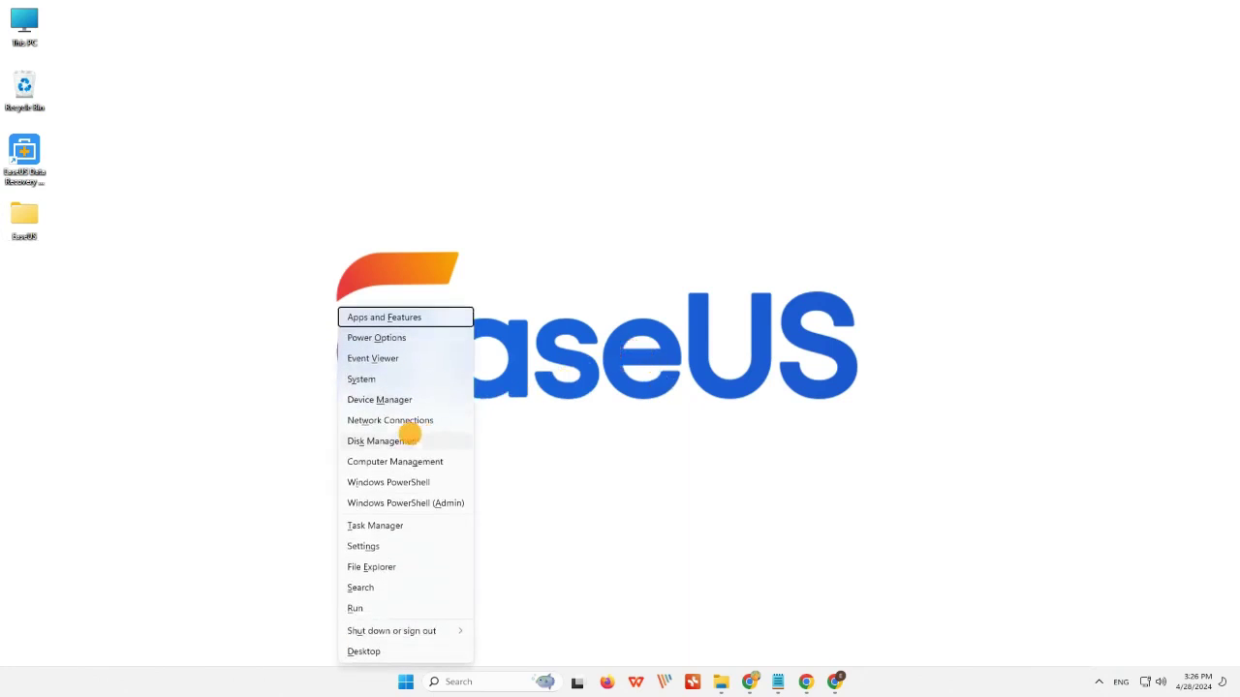
pyautogui.click(402, 439)
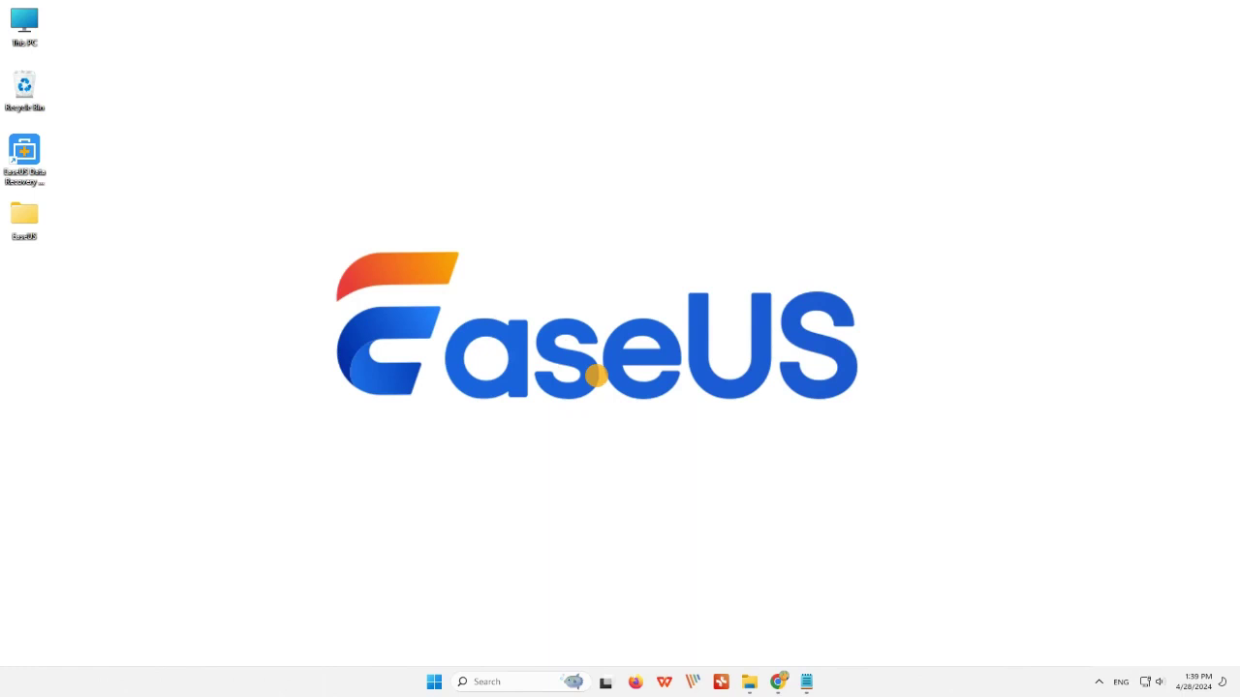
# Reopen Disk Management and center its window on screen.
pyautogui.press('super+x')
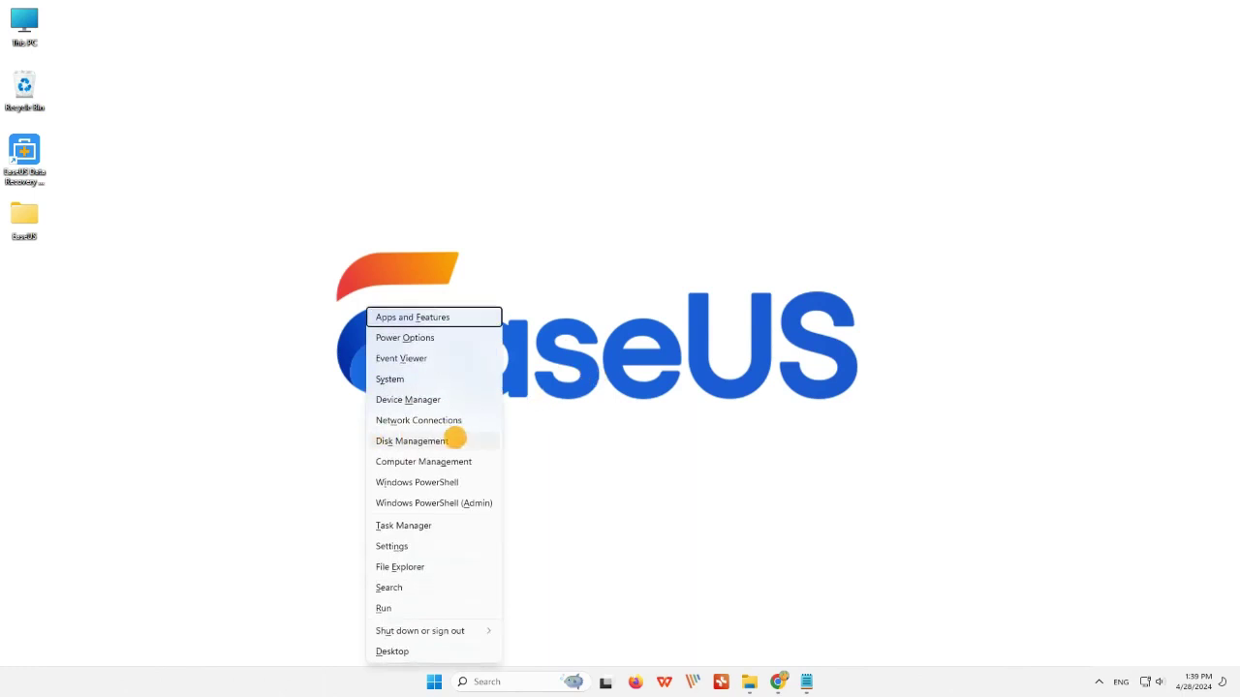
pyautogui.click(433, 441)
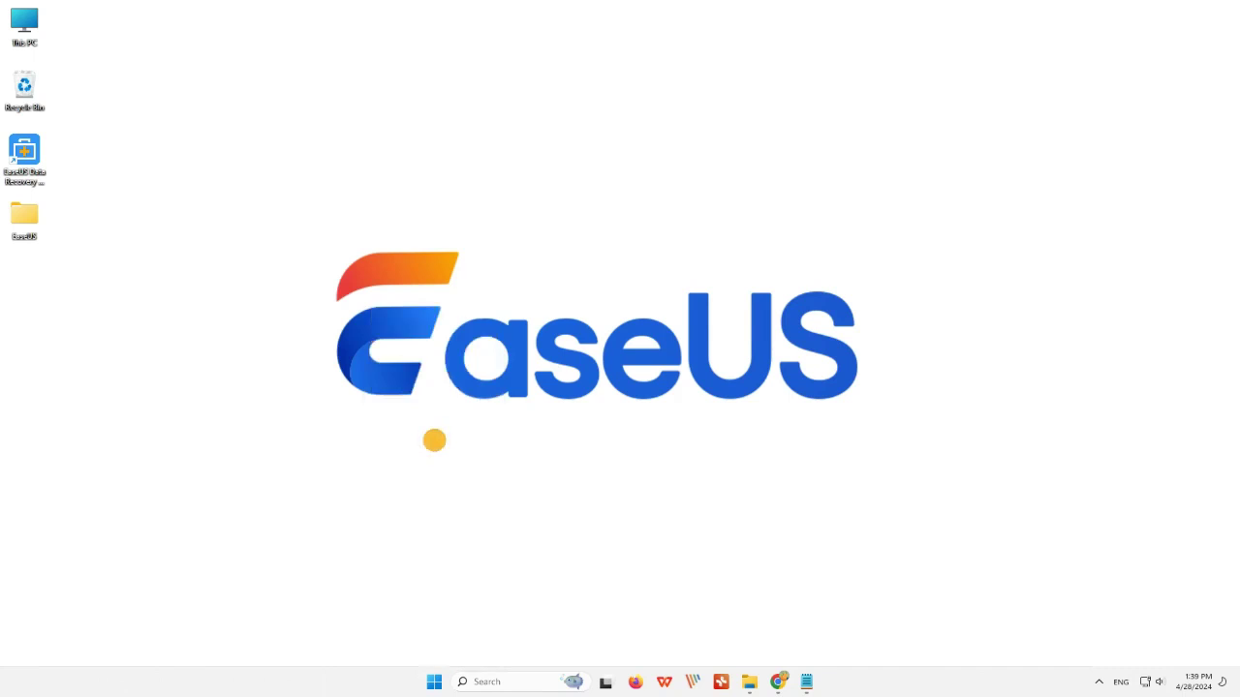
pyautogui.moveTo(261, 75); pyautogui.dragTo(530, 138)
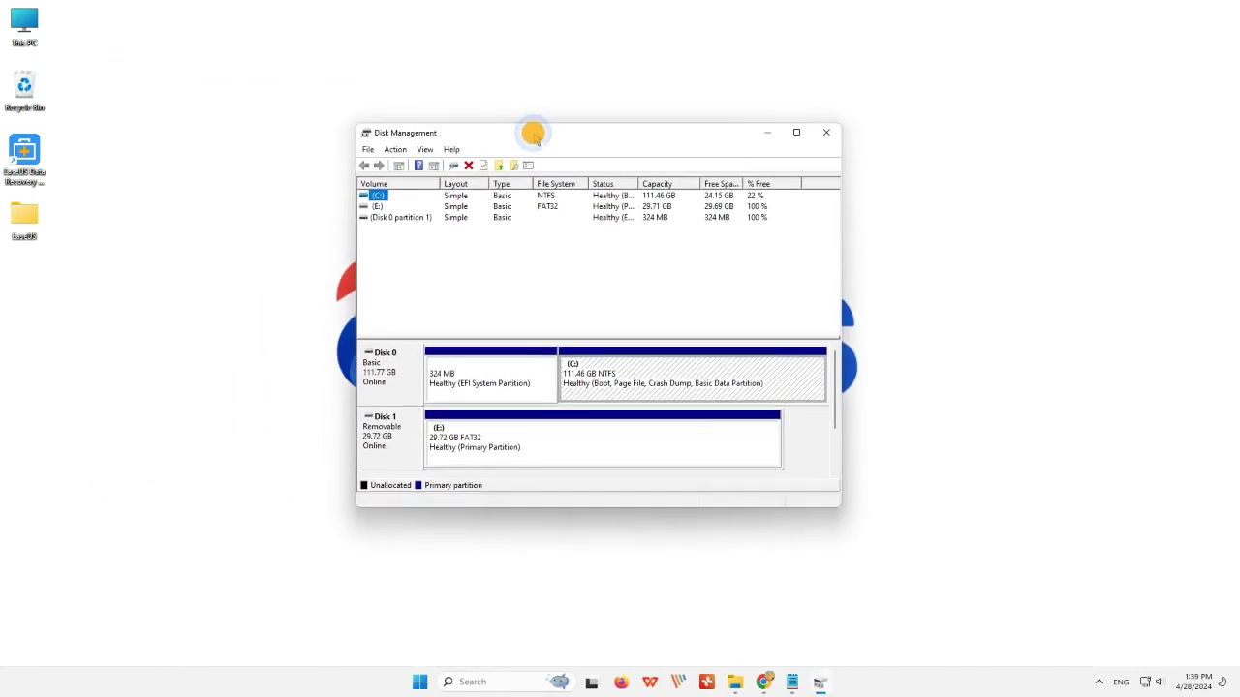
# Assign a new drive letter to the removable 29.72 GB FAT32 E: volume.
pyautogui.click(372, 207)
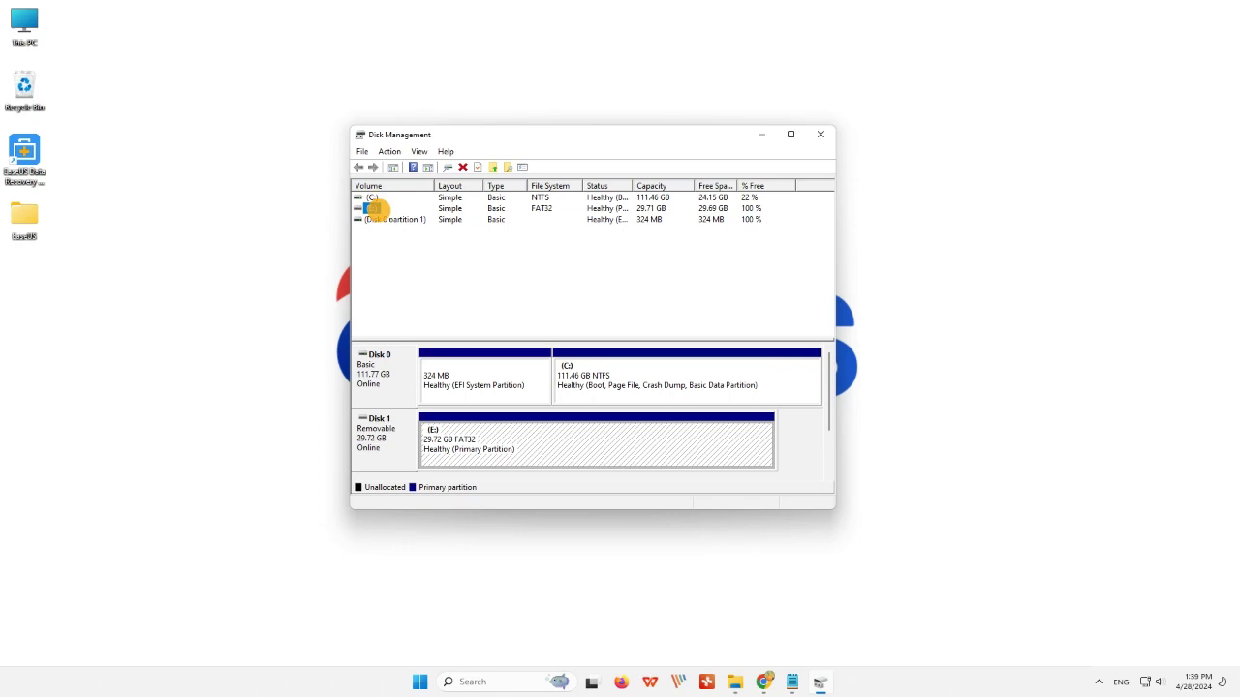
pyautogui.rightClick(369, 207)
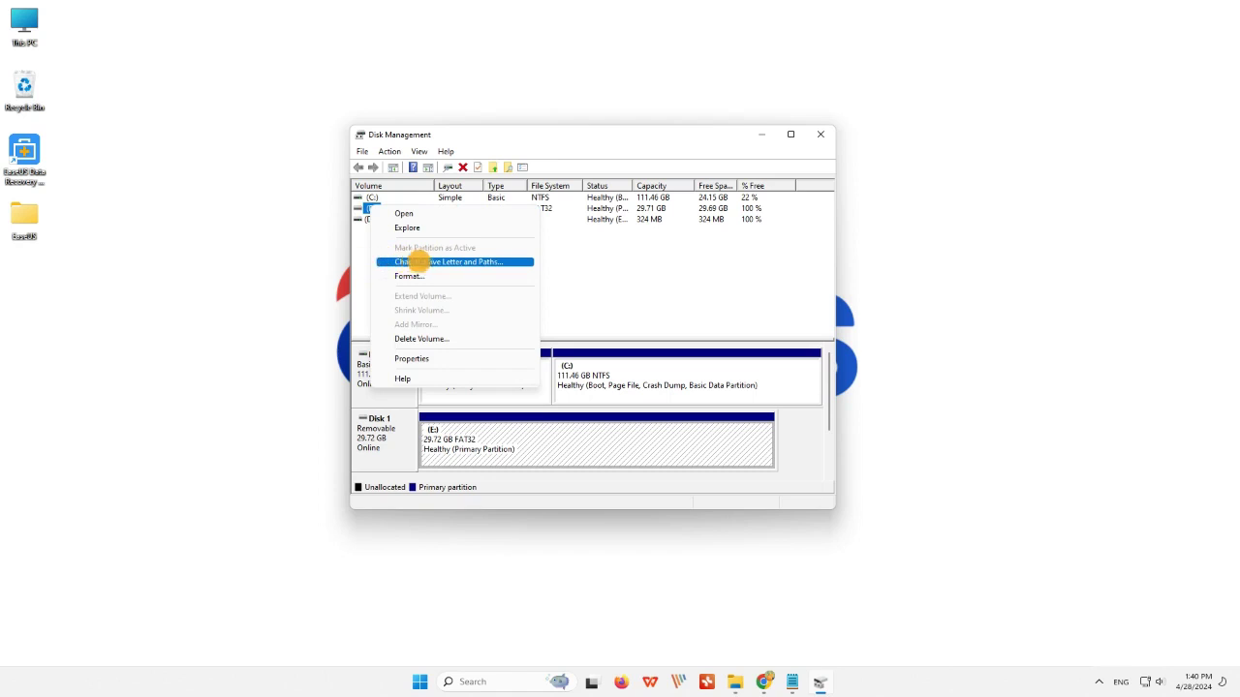
pyautogui.click(452, 261)
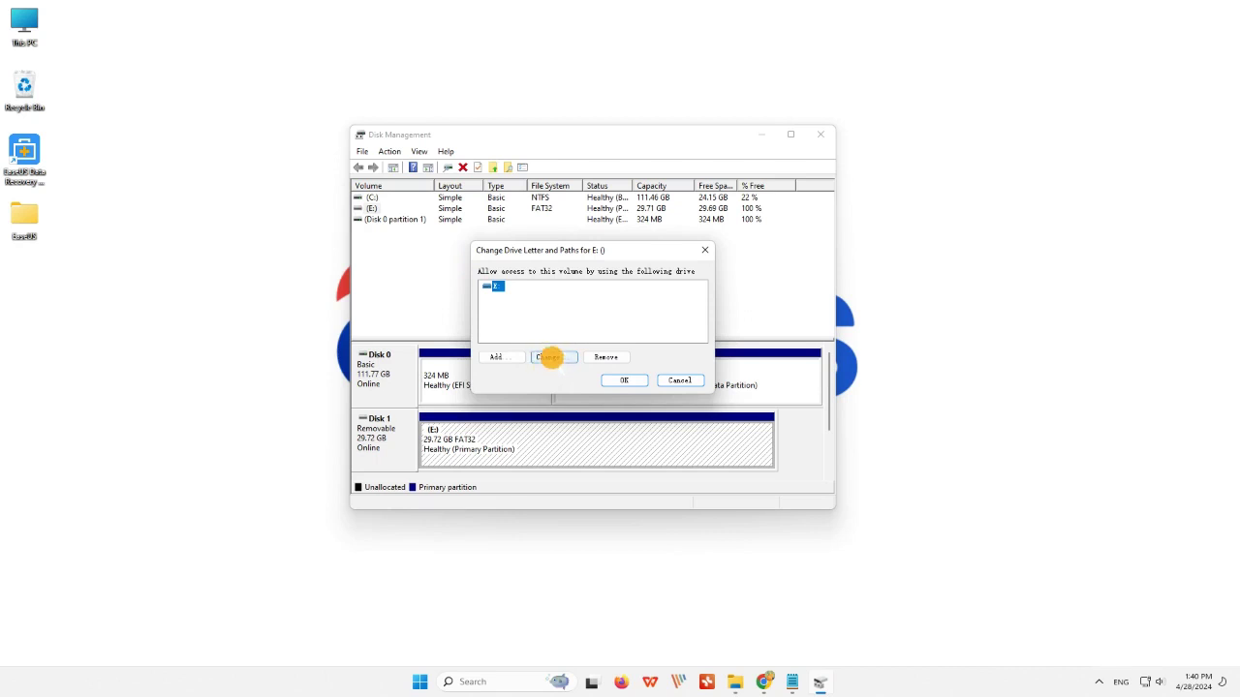
pyautogui.click(548, 356)
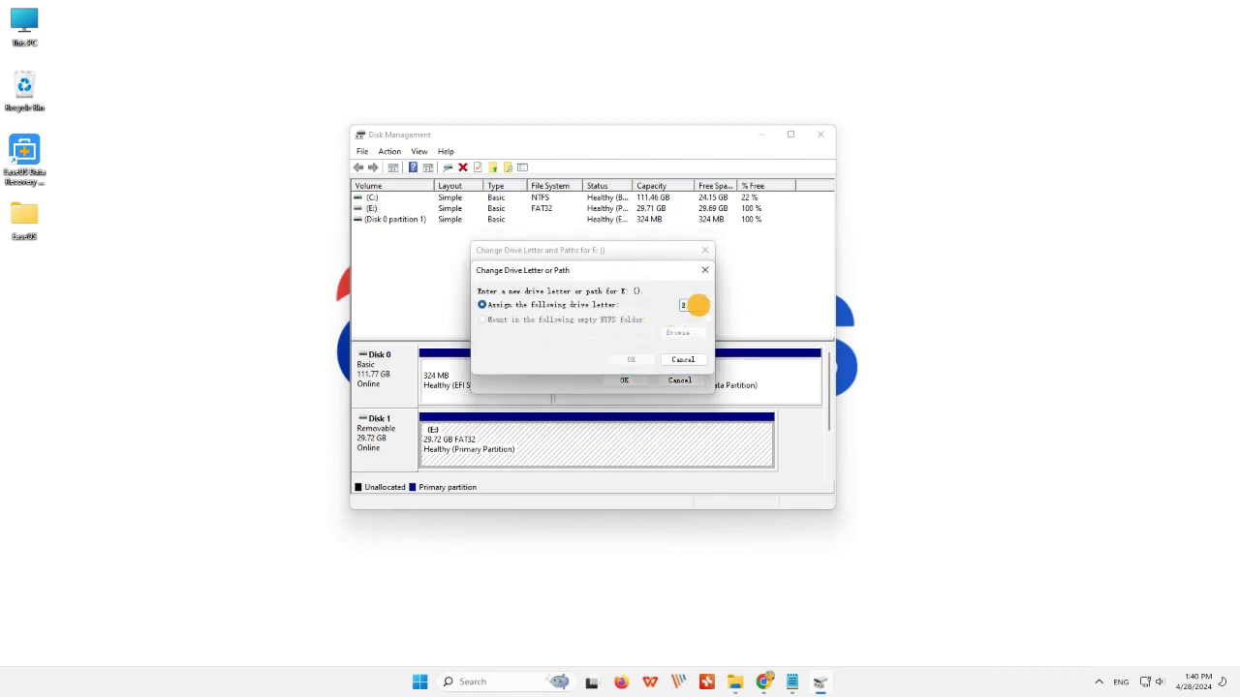
pyautogui.click(693, 305)
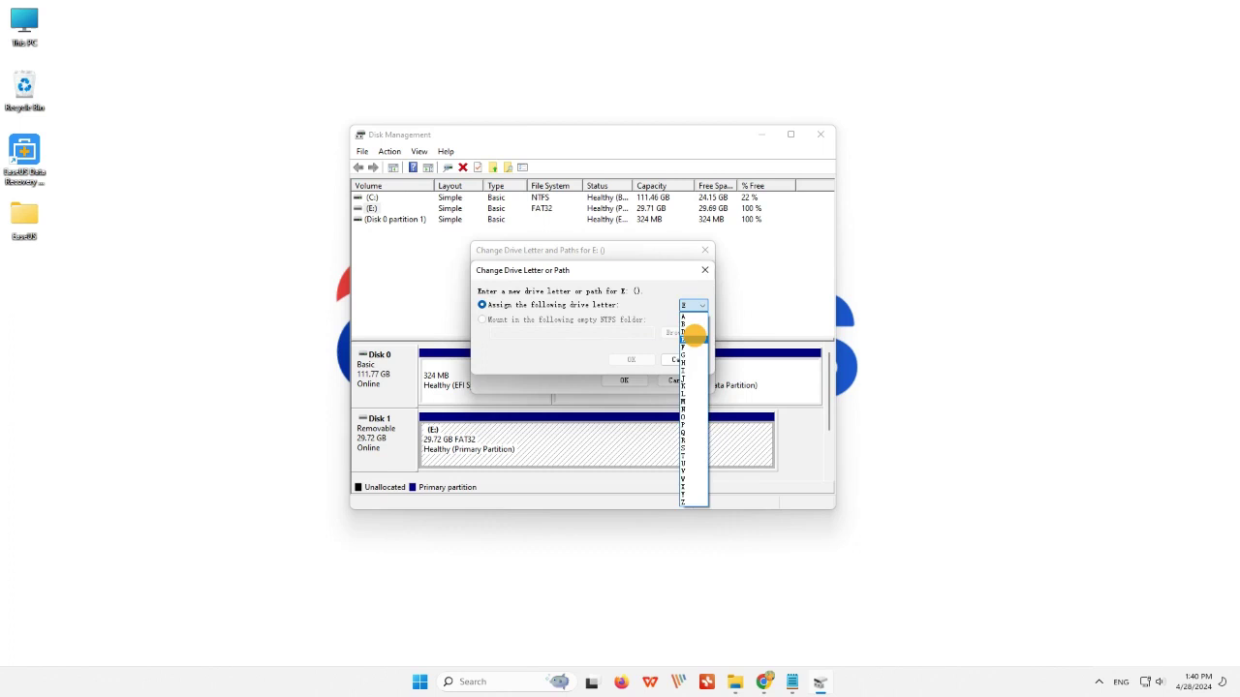
pyautogui.click(694, 333)
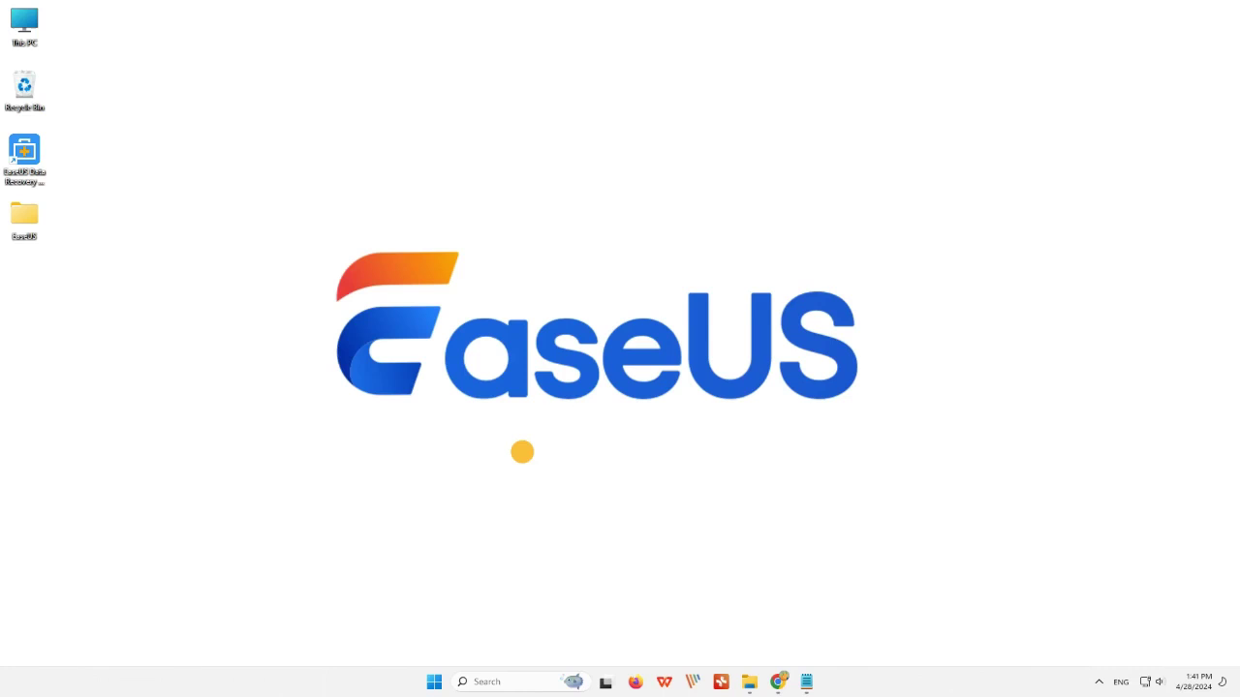
# Launch cmd as administrator from the Run box and center the Command Prompt window.
pyautogui.press('super+r')
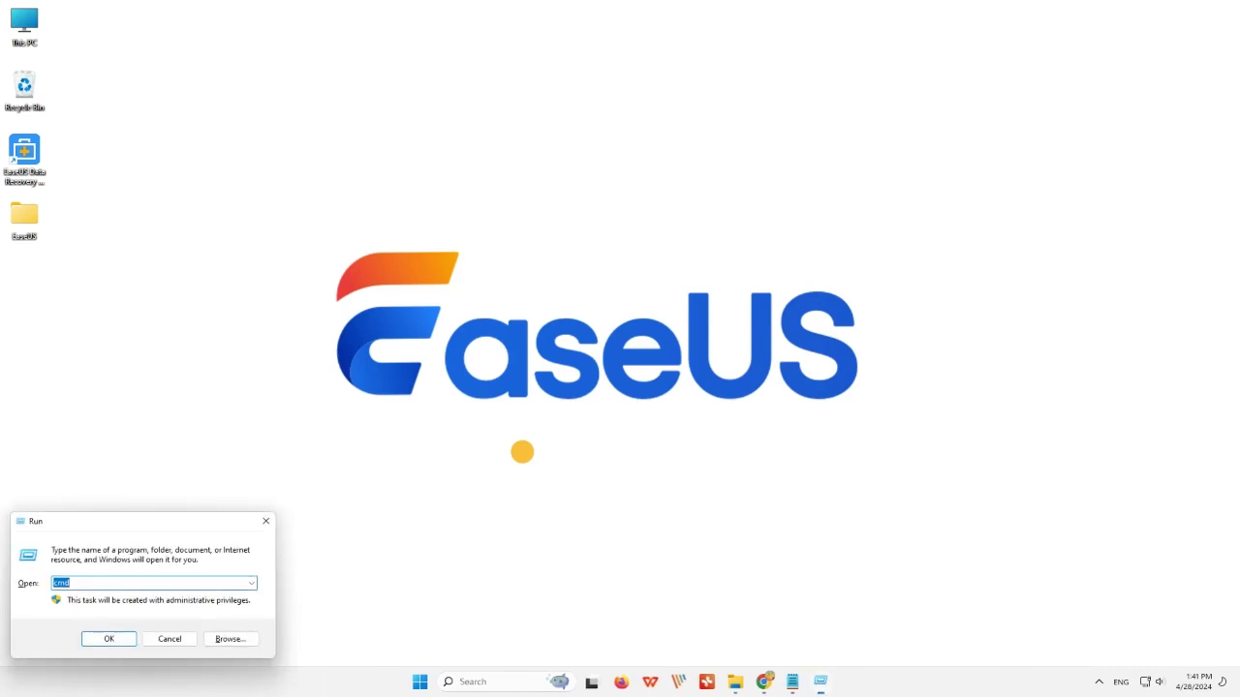
pyautogui.click(95, 583)
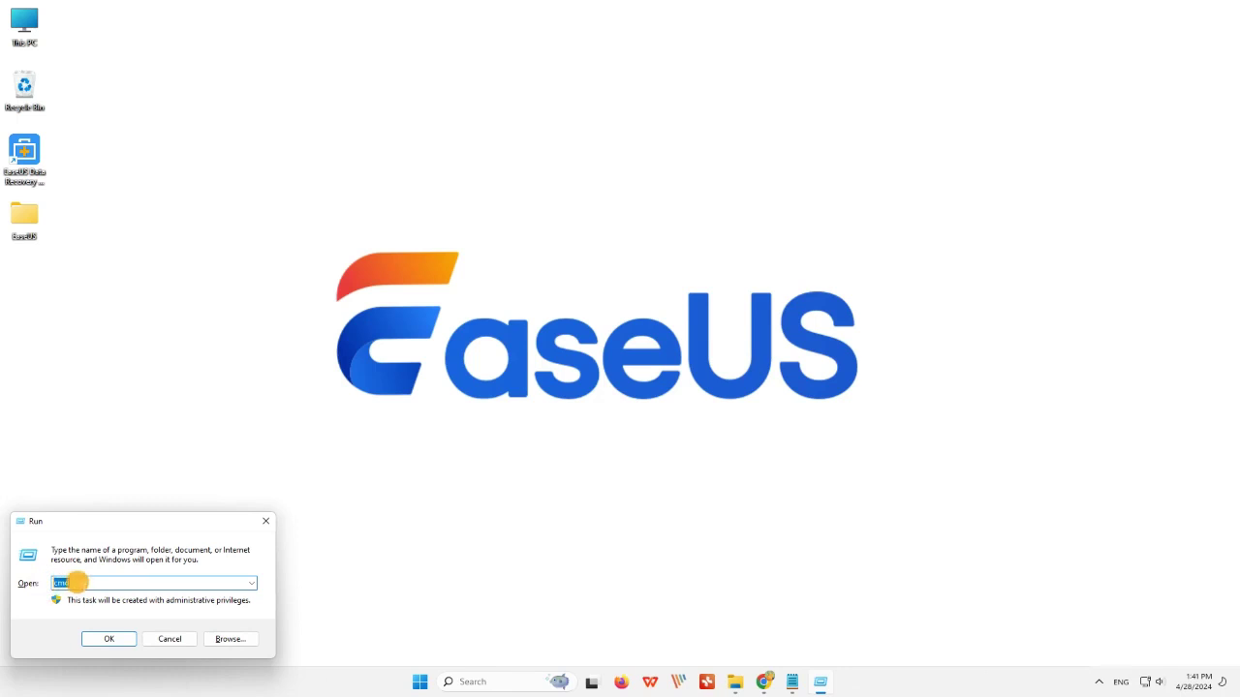
pyautogui.moveTo(48, 582); pyautogui.dragTo(105, 600)
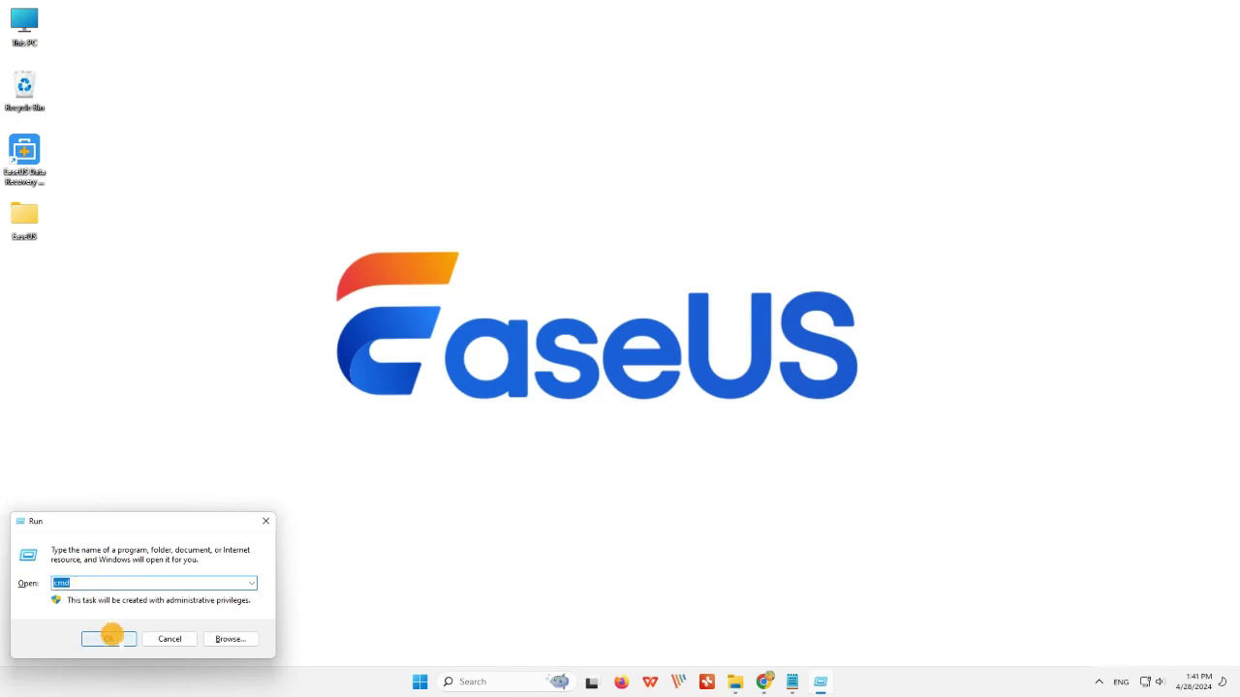
pyautogui.click(108, 639)
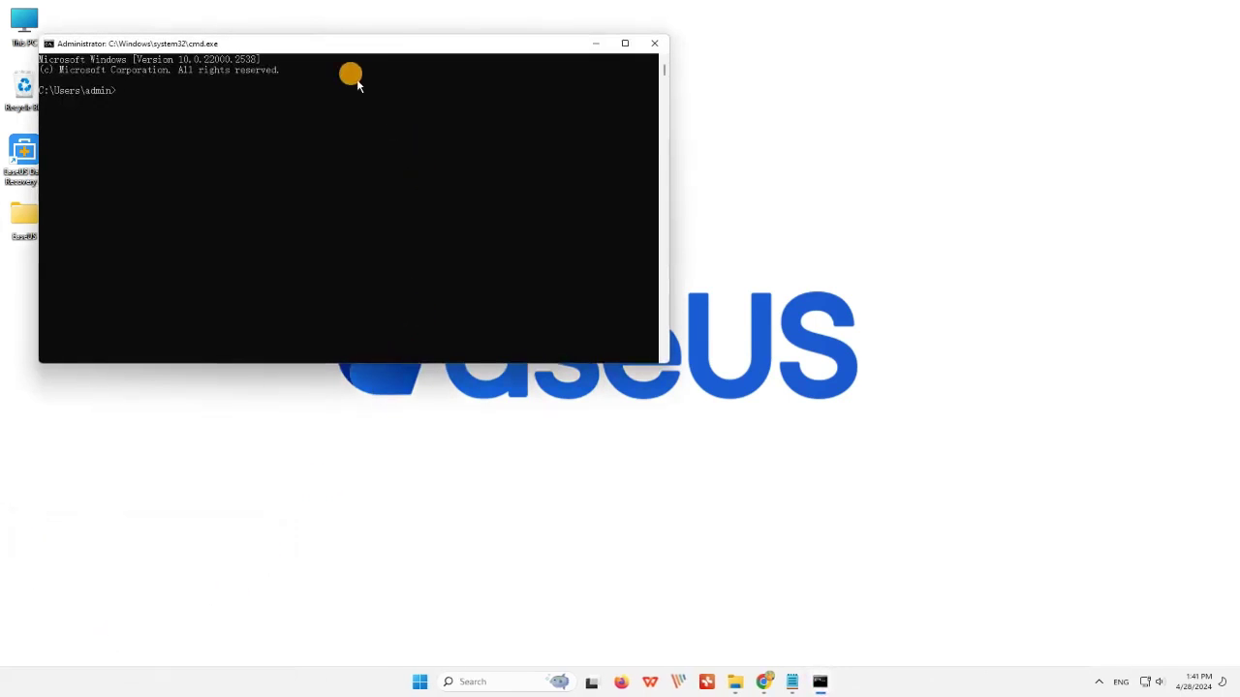
pyautogui.moveTo(332, 50); pyautogui.dragTo(630, 185)
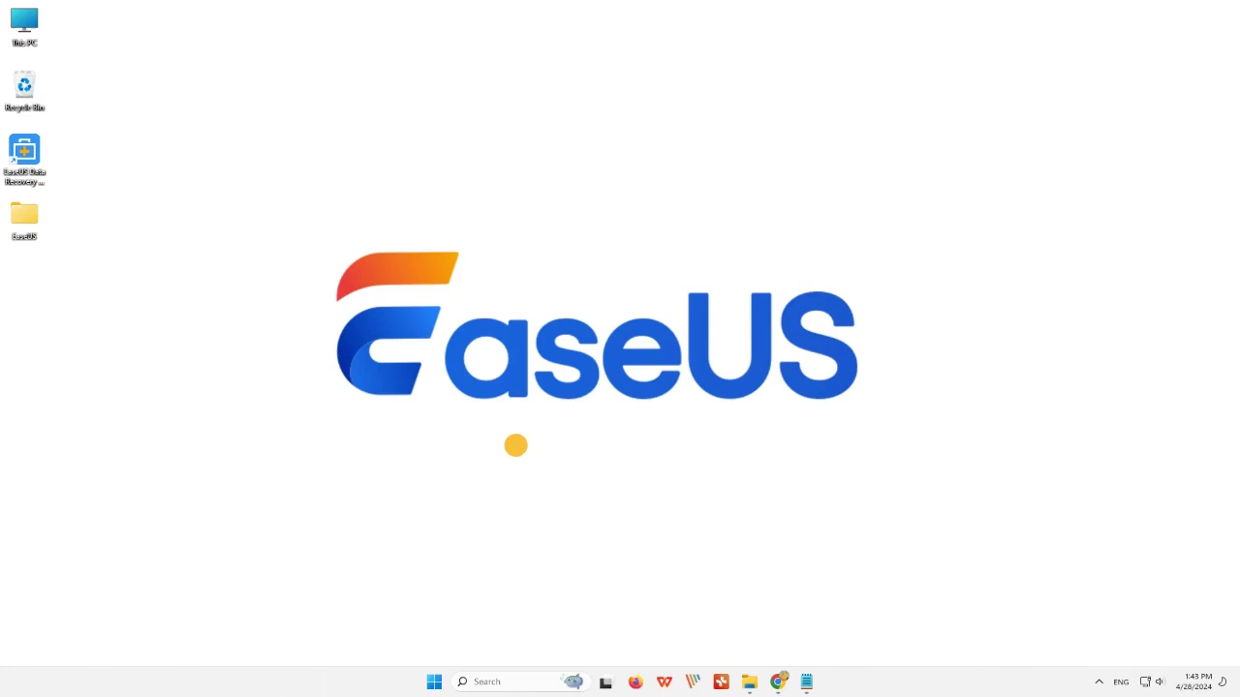
# Auto-search for a newer Generic STORAGE DEVICE USB Device driver; the best one is already installed.
pyautogui.press('super+x')
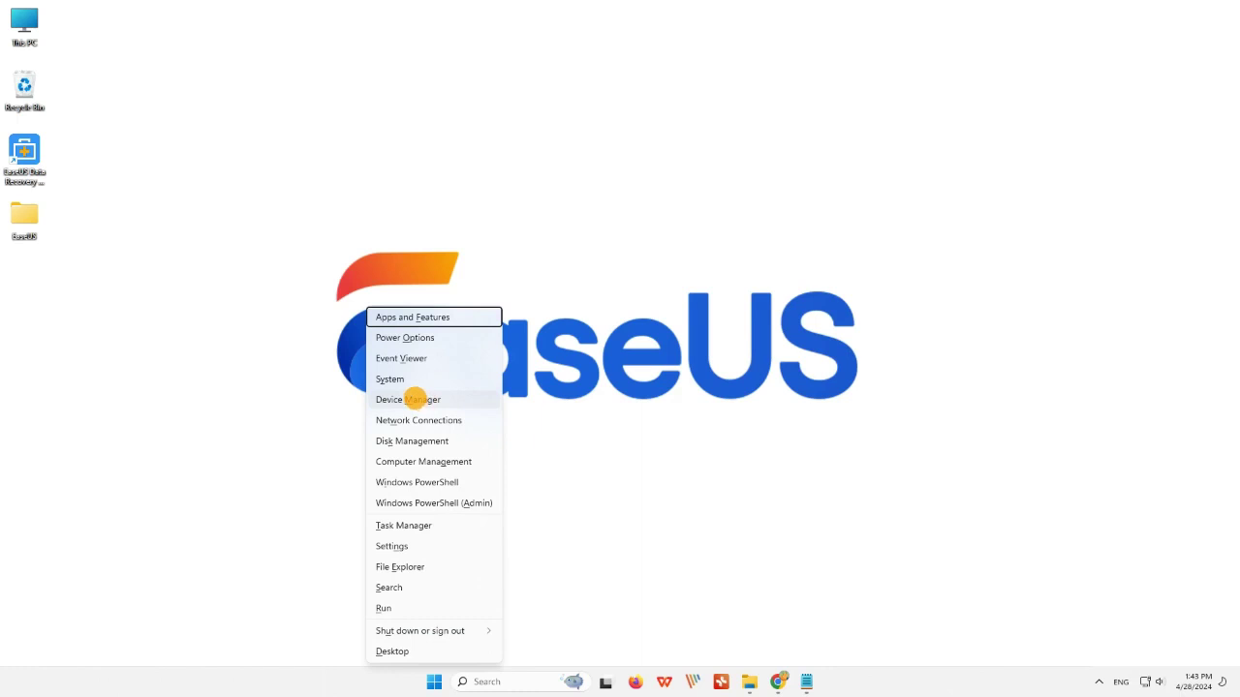
pyautogui.click(415, 399)
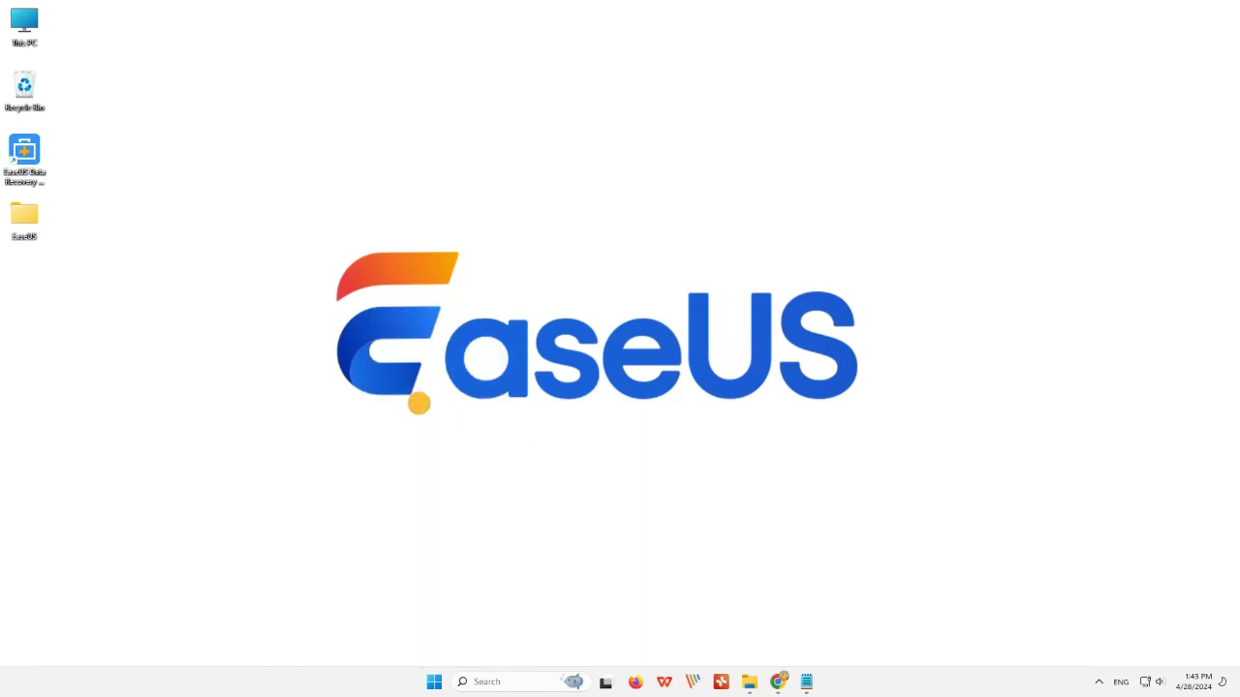
pyautogui.moveTo(280, 35); pyautogui.dragTo(643, 165)
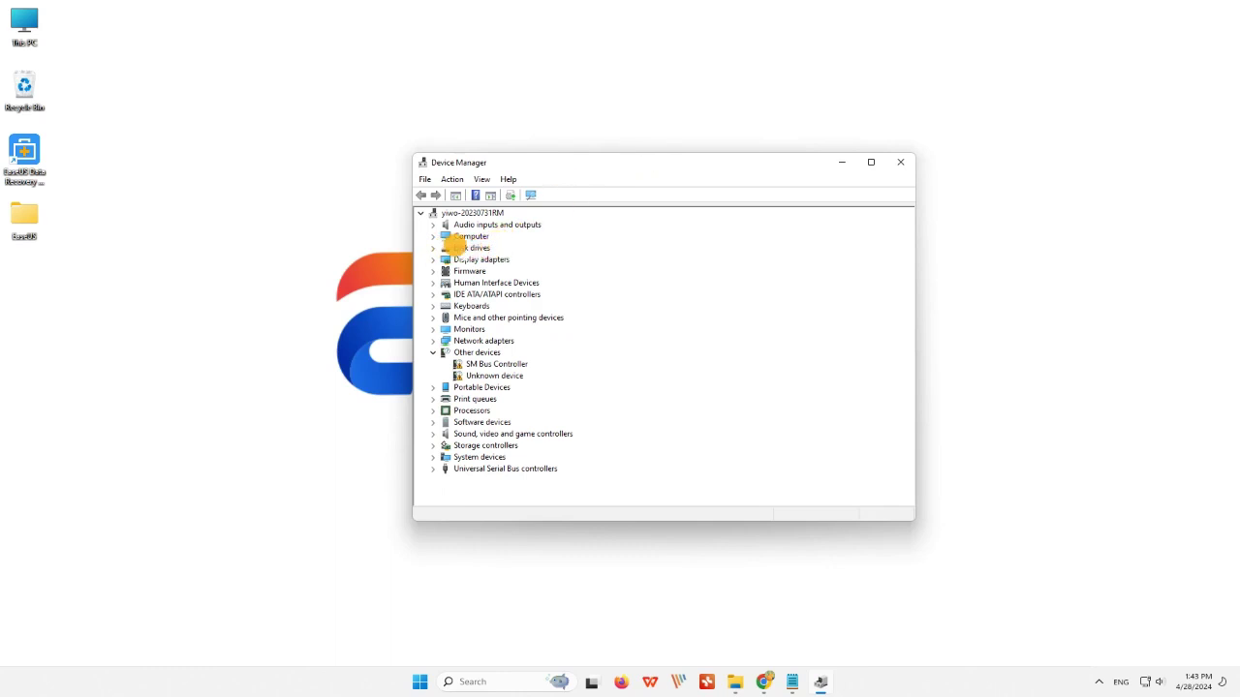
pyautogui.click(432, 248)
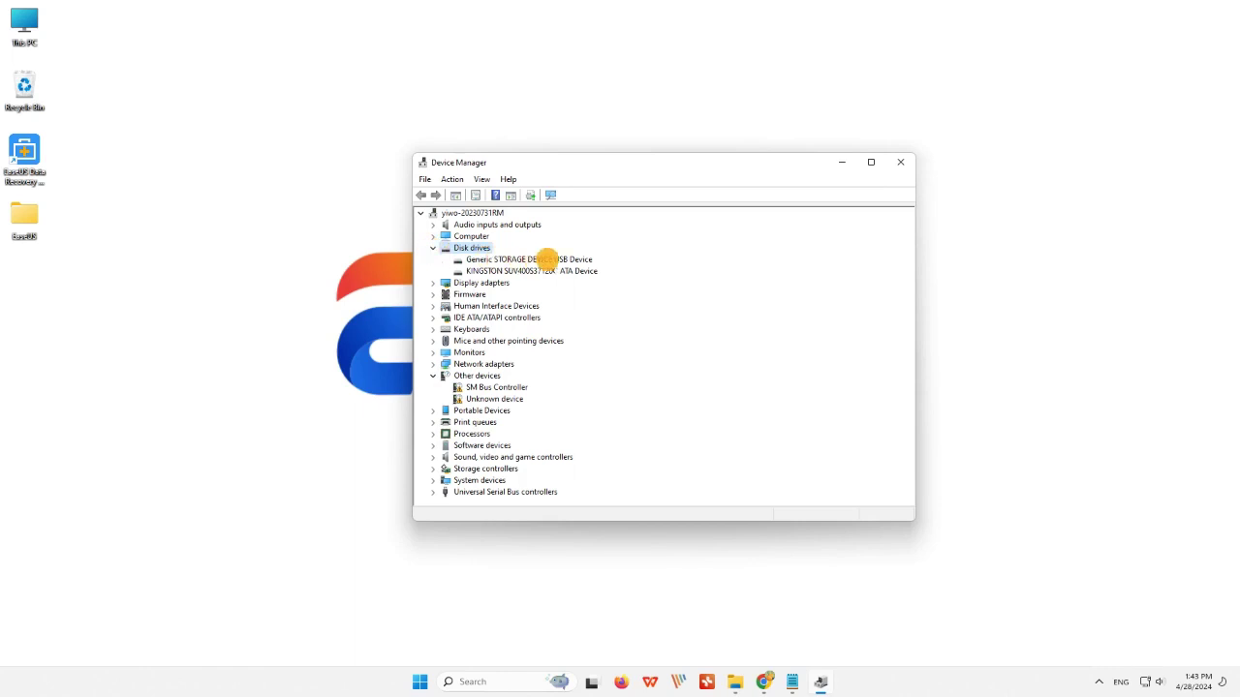
pyautogui.rightClick(550, 258)
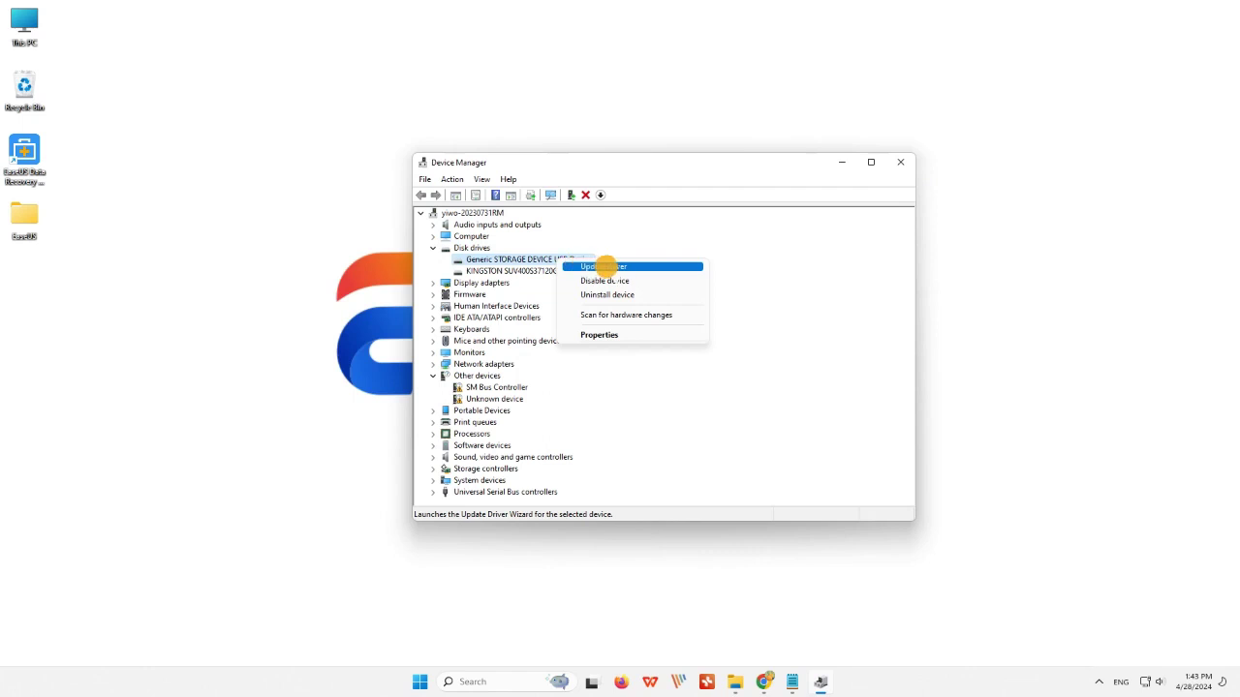
pyautogui.click(608, 266)
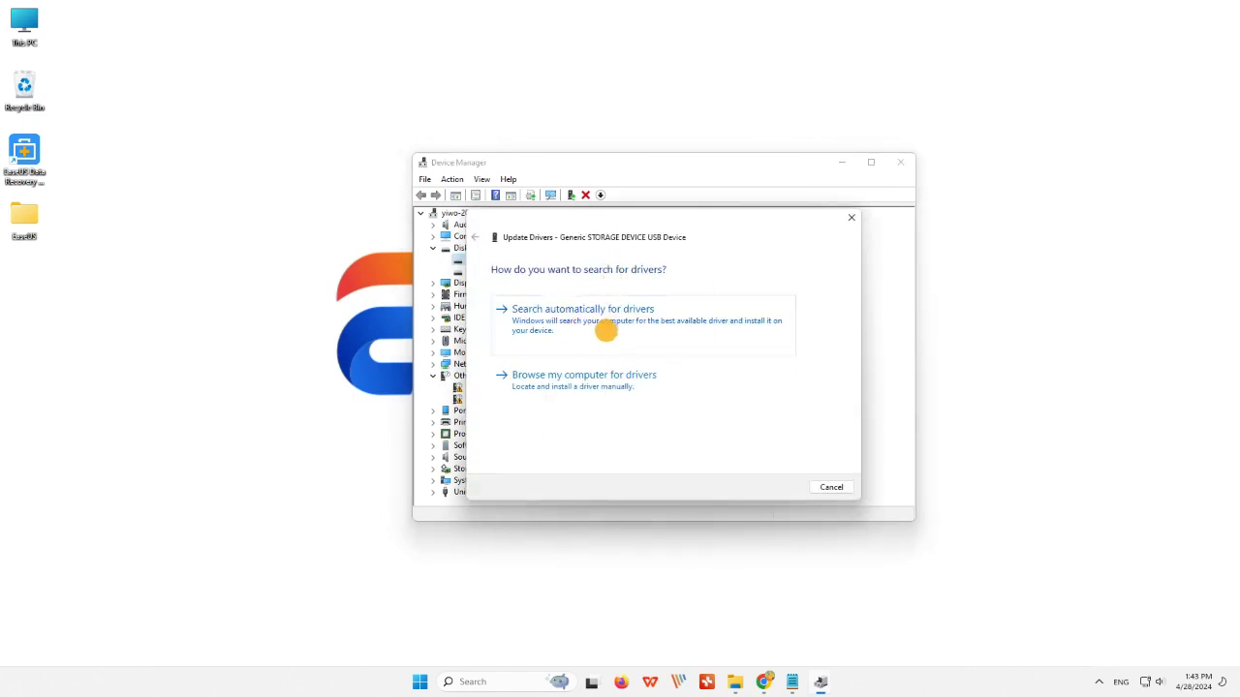
pyautogui.click(618, 308)
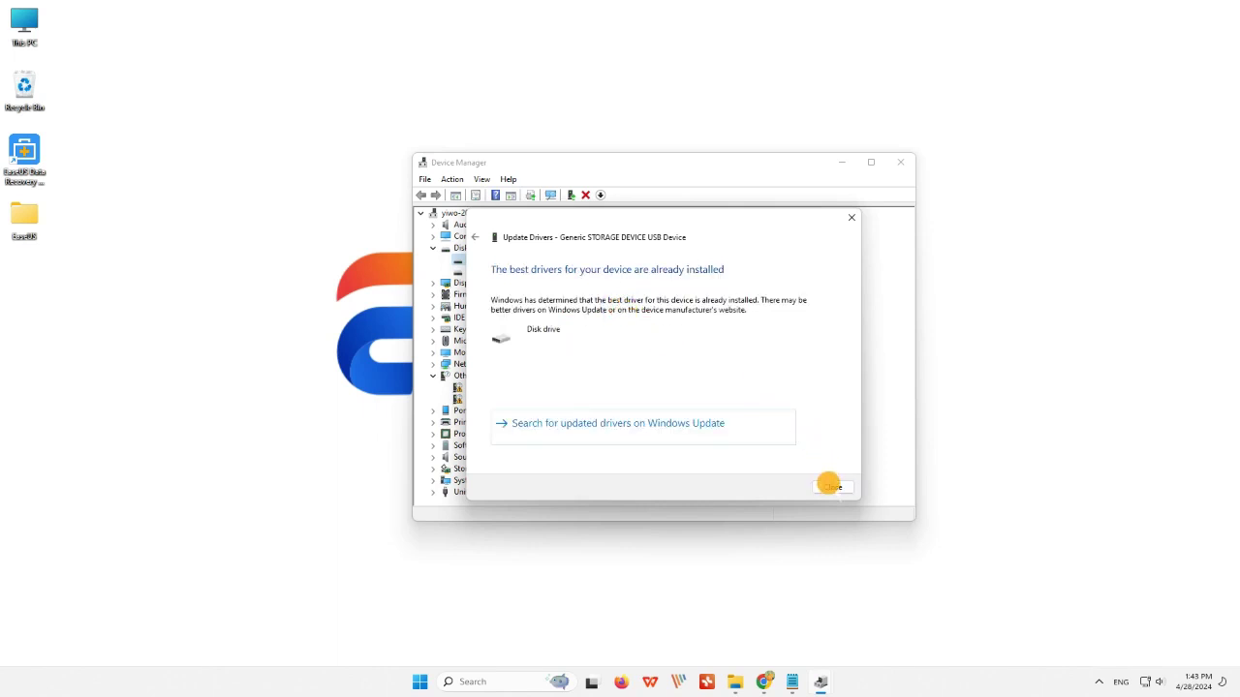
pyautogui.click(832, 487)
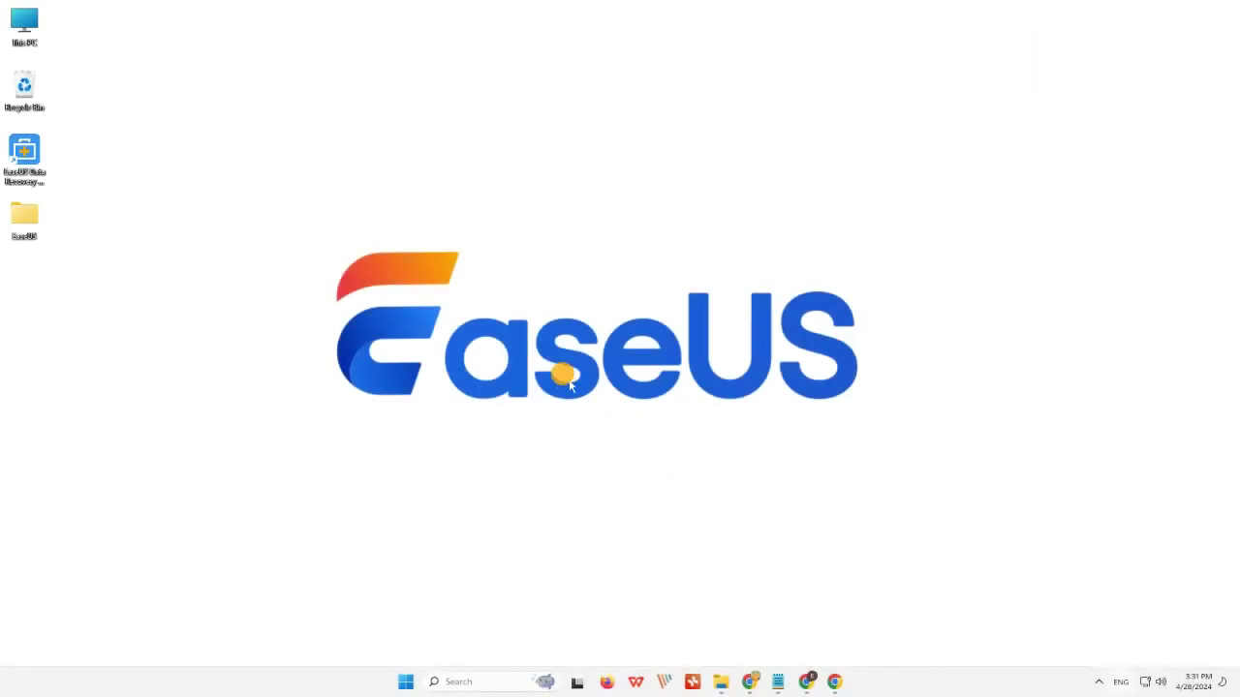
# Bring back the browser, reload easeus.com and dismiss the limited time offer popup.
pyautogui.moveTo(836, 681)
pyautogui.click(840, 634)
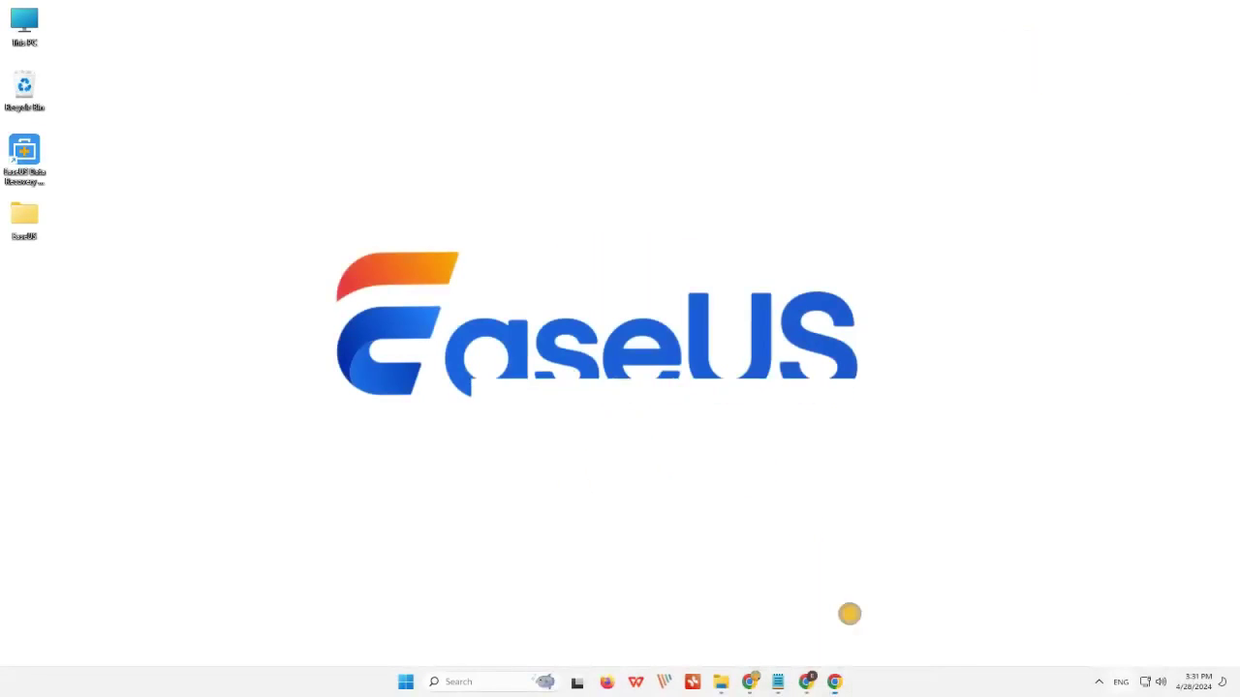
pyautogui.click(183, 42)
pyautogui.click(184, 43)
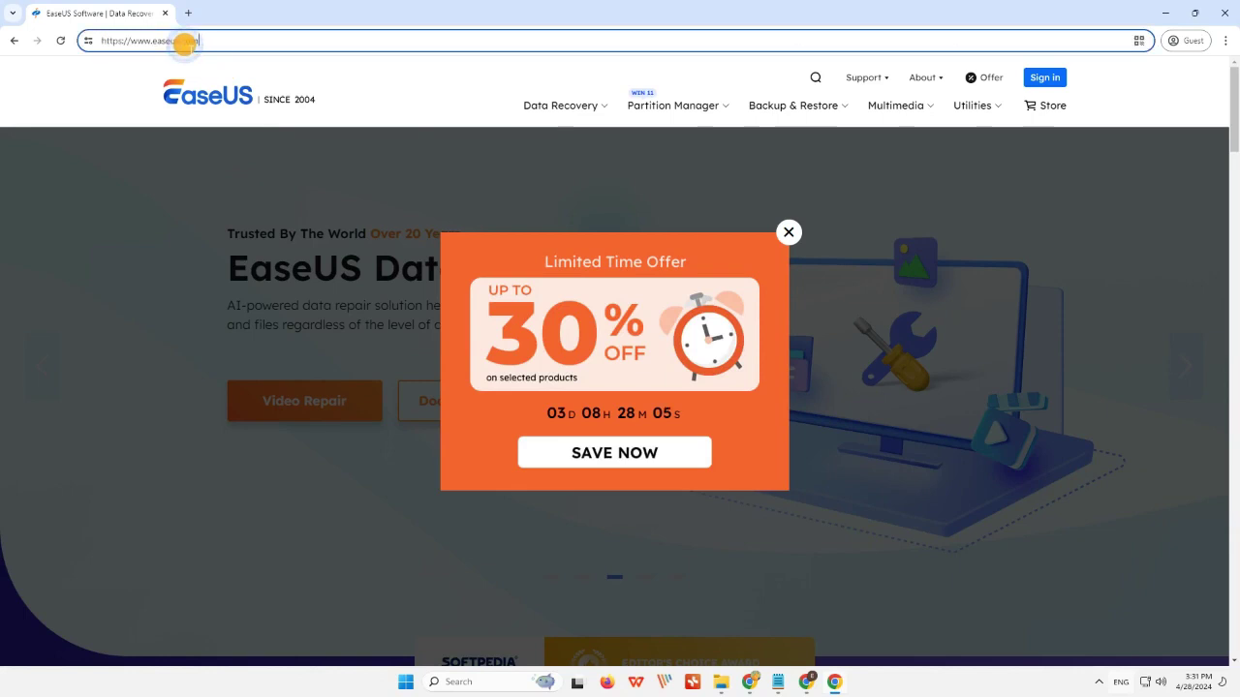
pyautogui.press('Return')
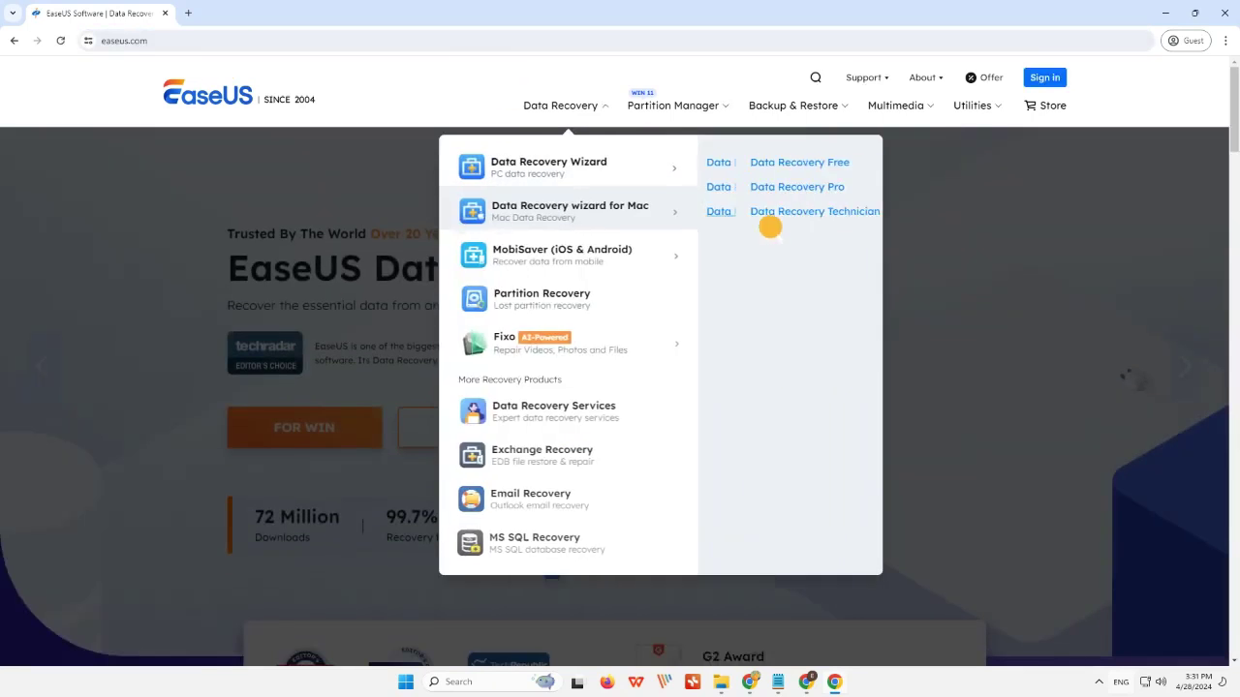
pyautogui.click(788, 232)
# Go to the Data Recovery Wizard Free page and start the free download.
pyautogui.moveTo(582, 104)
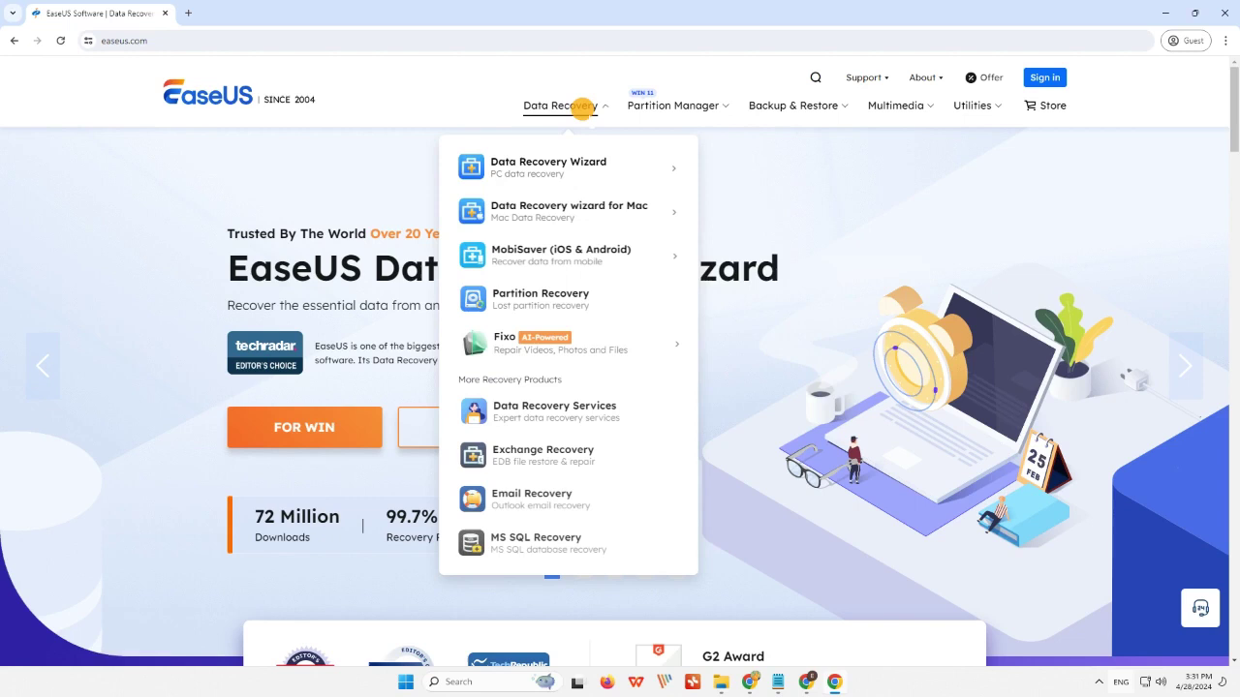
pyautogui.moveTo(568, 164)
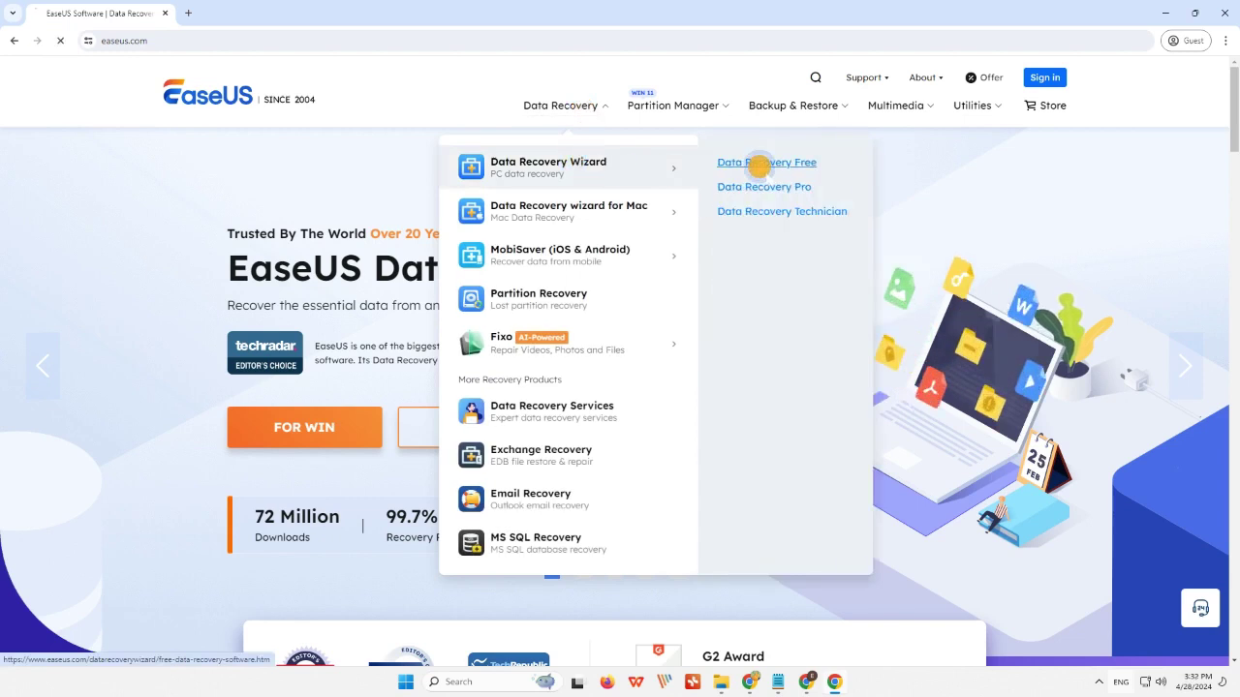
pyautogui.click(759, 163)
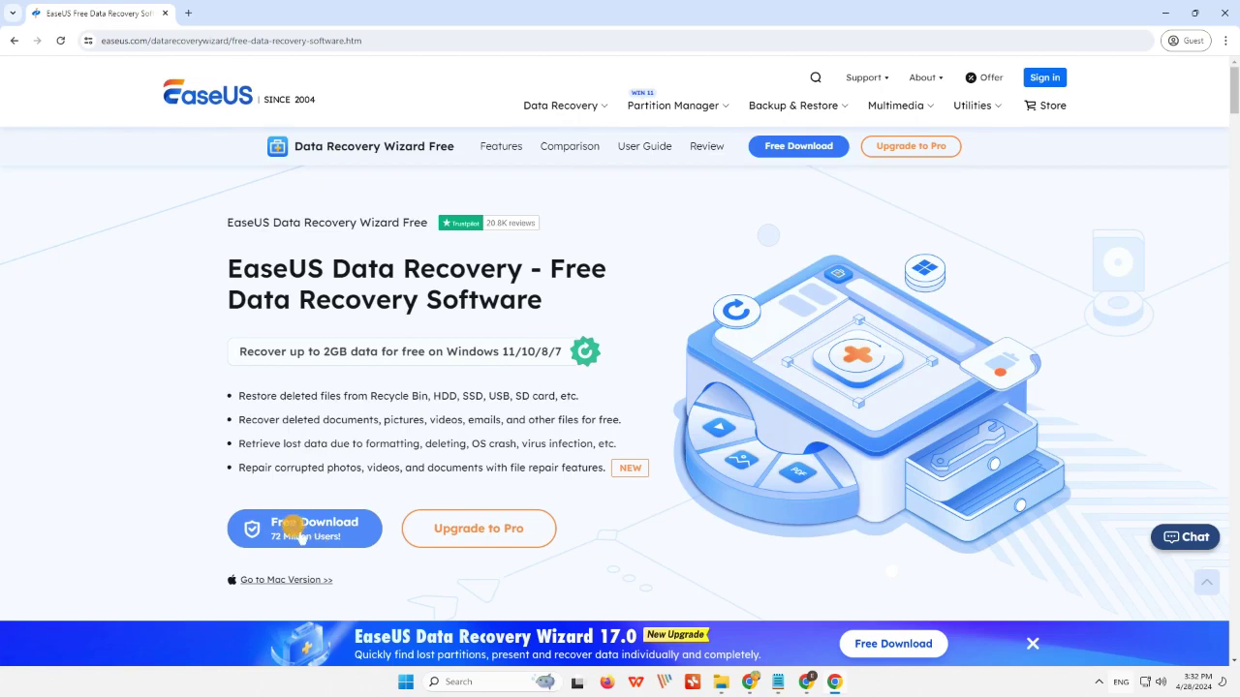
pyautogui.click(300, 538)
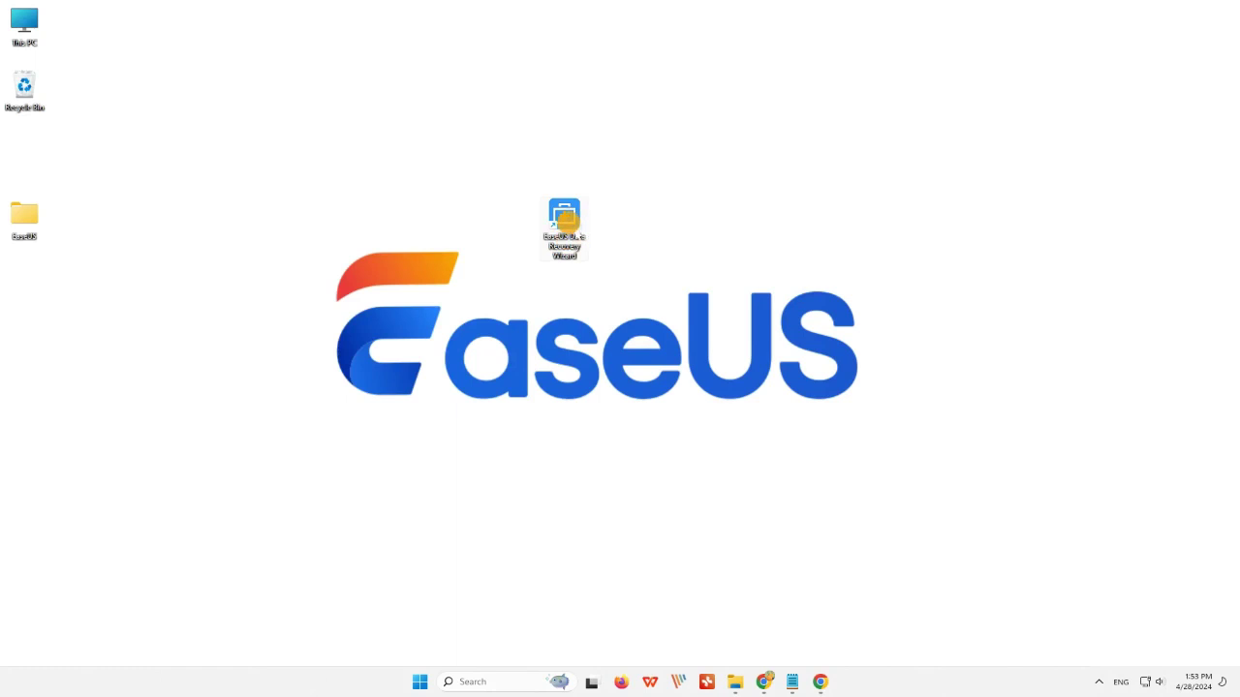
# Launch EaseUS Data Recovery Wizard and scan the SD card for lost data.
pyautogui.doubleClick(567, 219)
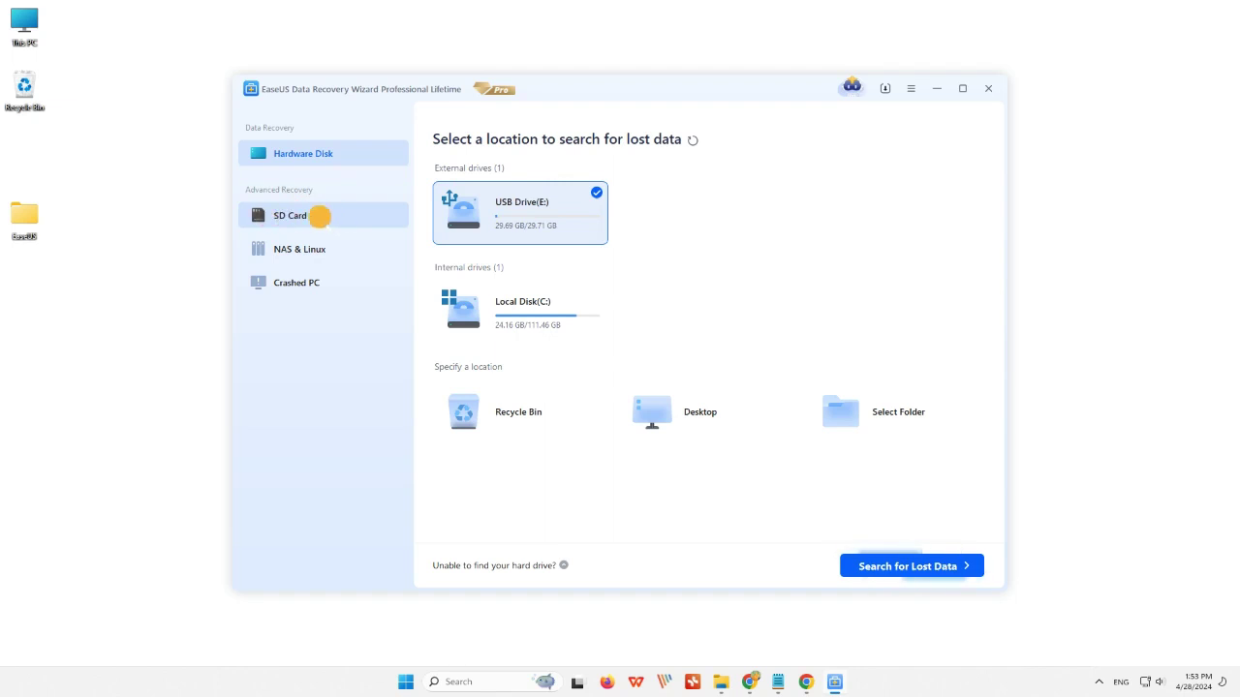
pyautogui.click(303, 215)
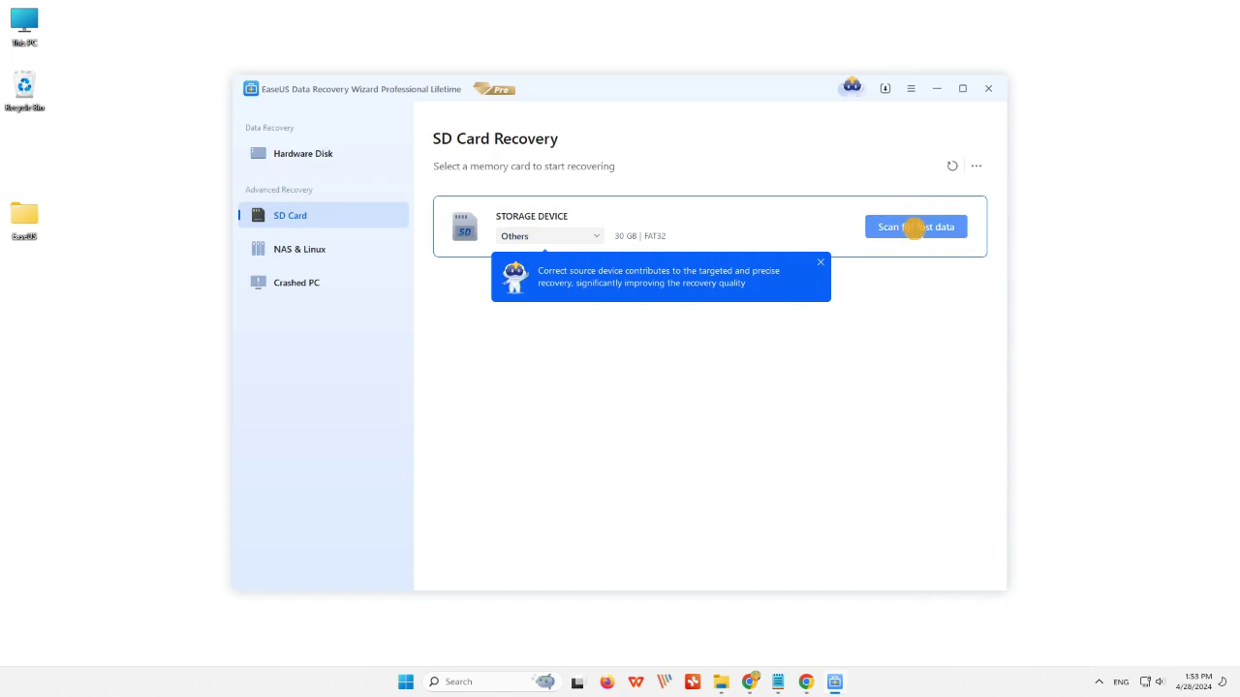
pyautogui.click(913, 228)
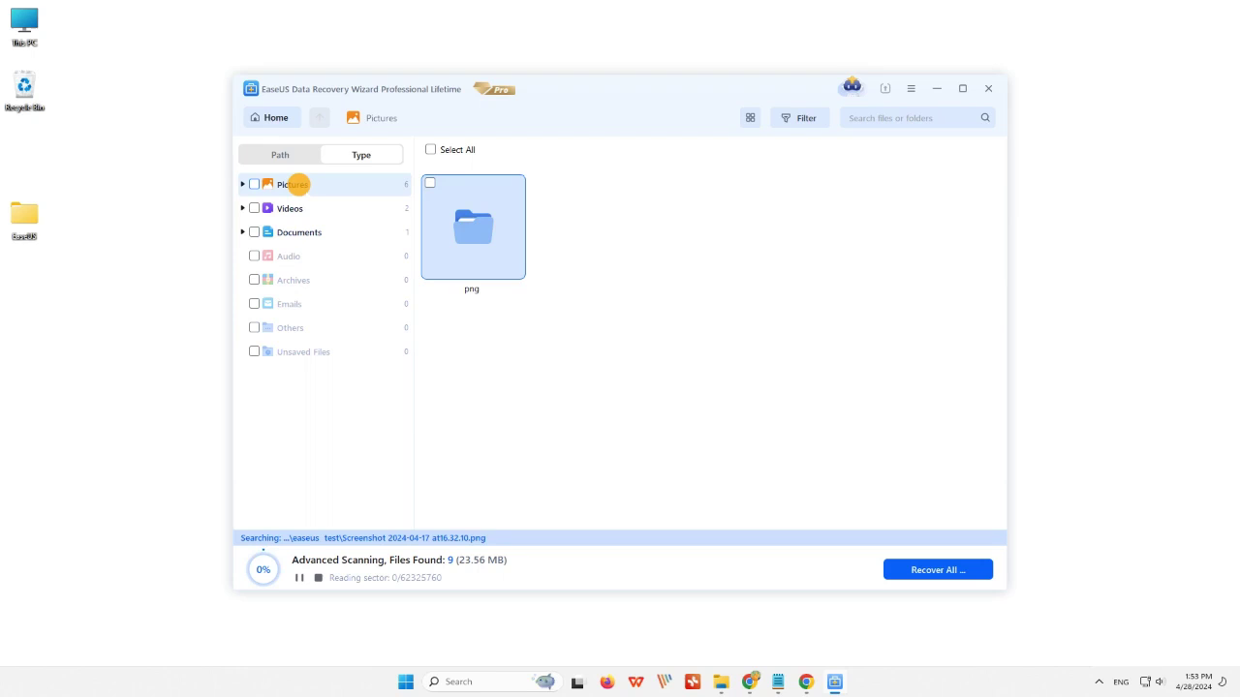
# Browse the found categories, open Pictures > png, and preview SCREEN~4.PNG.
pyautogui.click(287, 208)
pyautogui.click(319, 232)
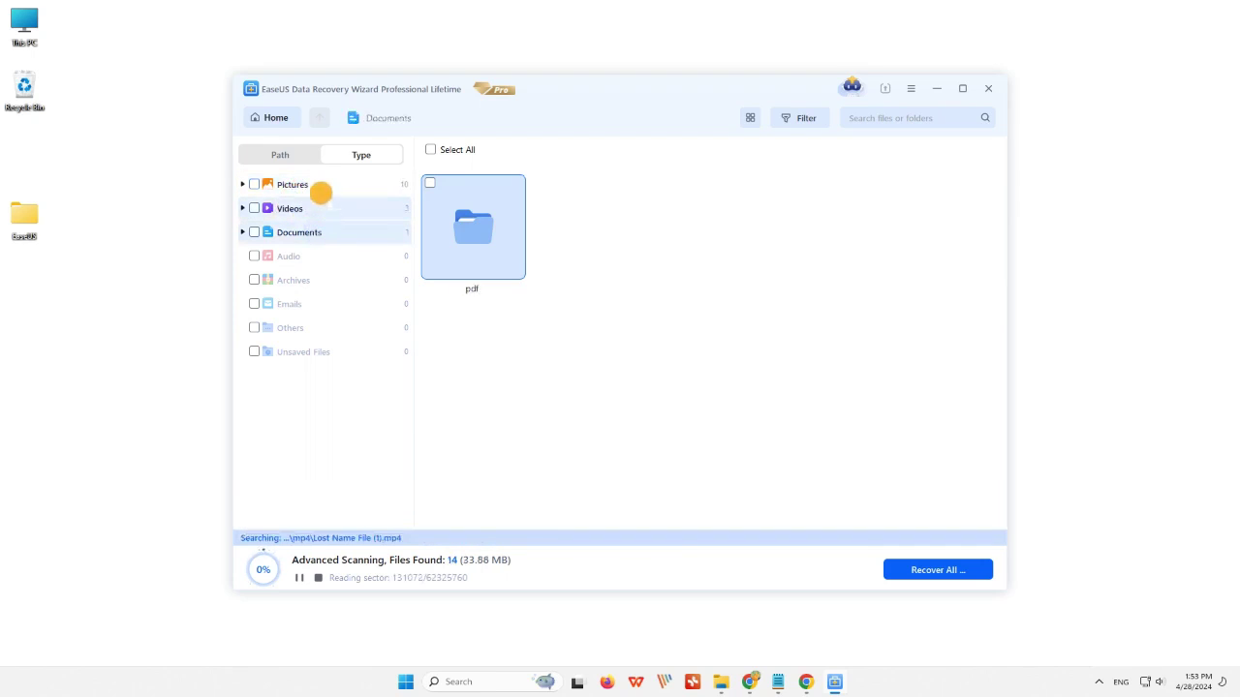
pyautogui.click(320, 187)
pyautogui.doubleClick(453, 236)
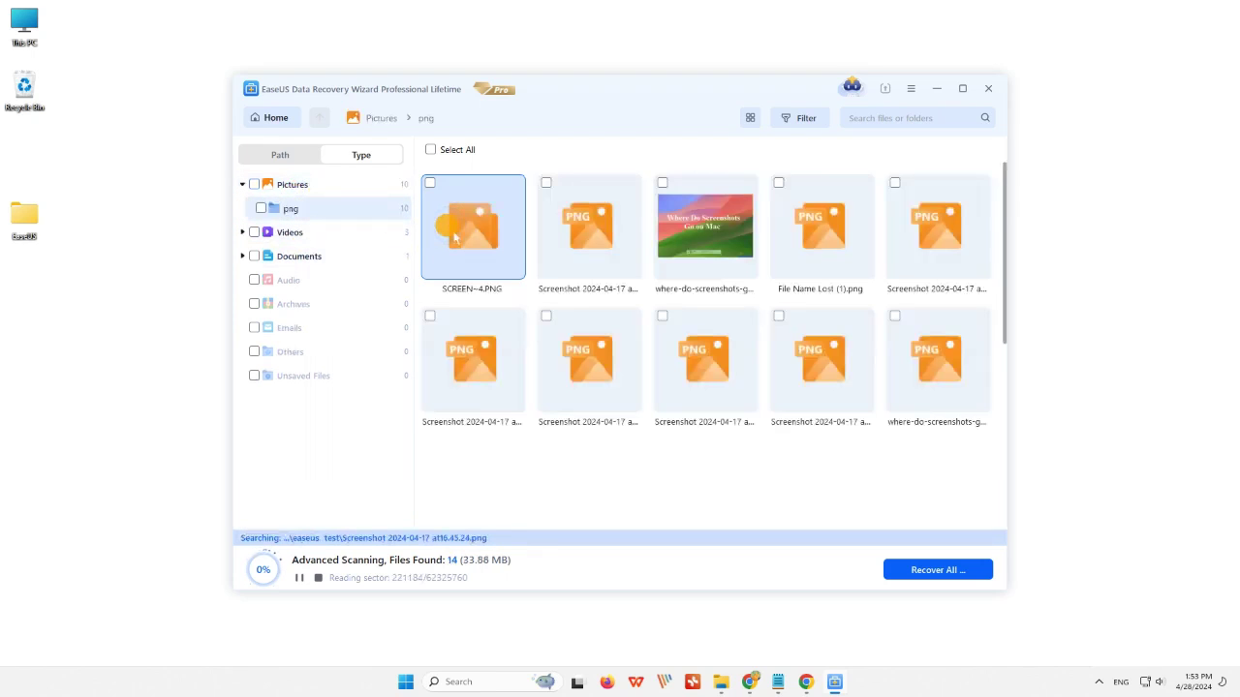
pyautogui.doubleClick(478, 237)
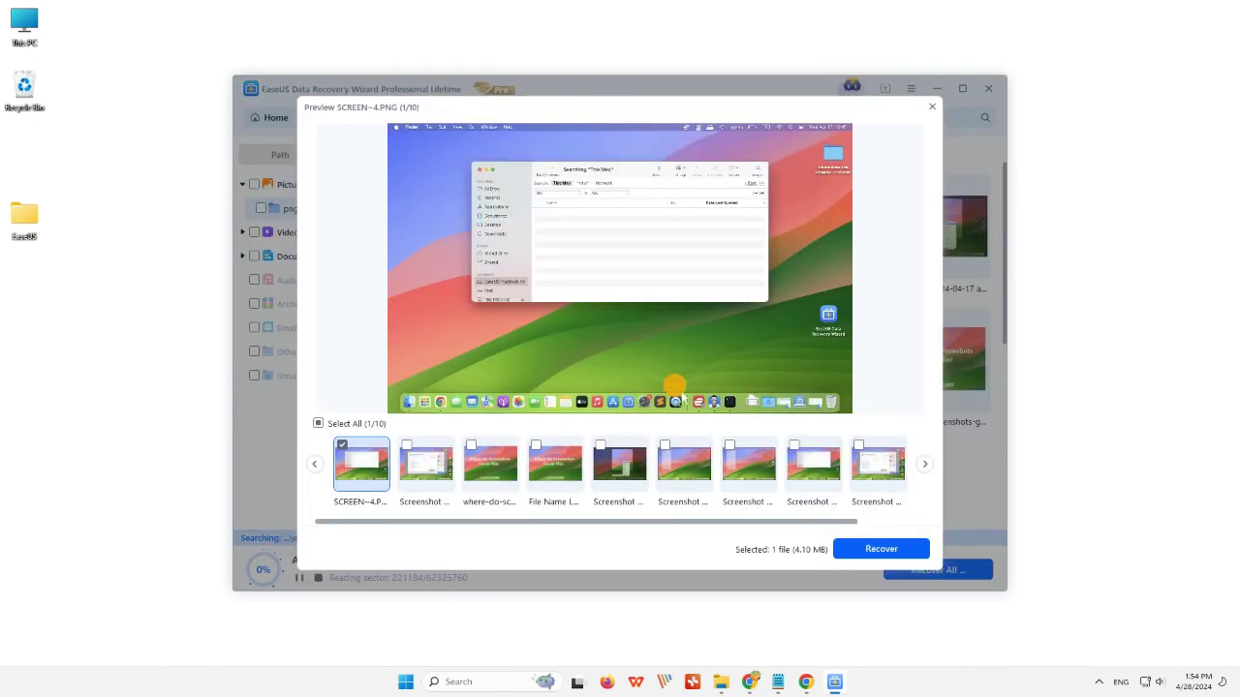
# Zoom the SCREEN~4.PNG preview in and out, then recover it to Local Disk (C:).
pyautogui.click(663, 292)
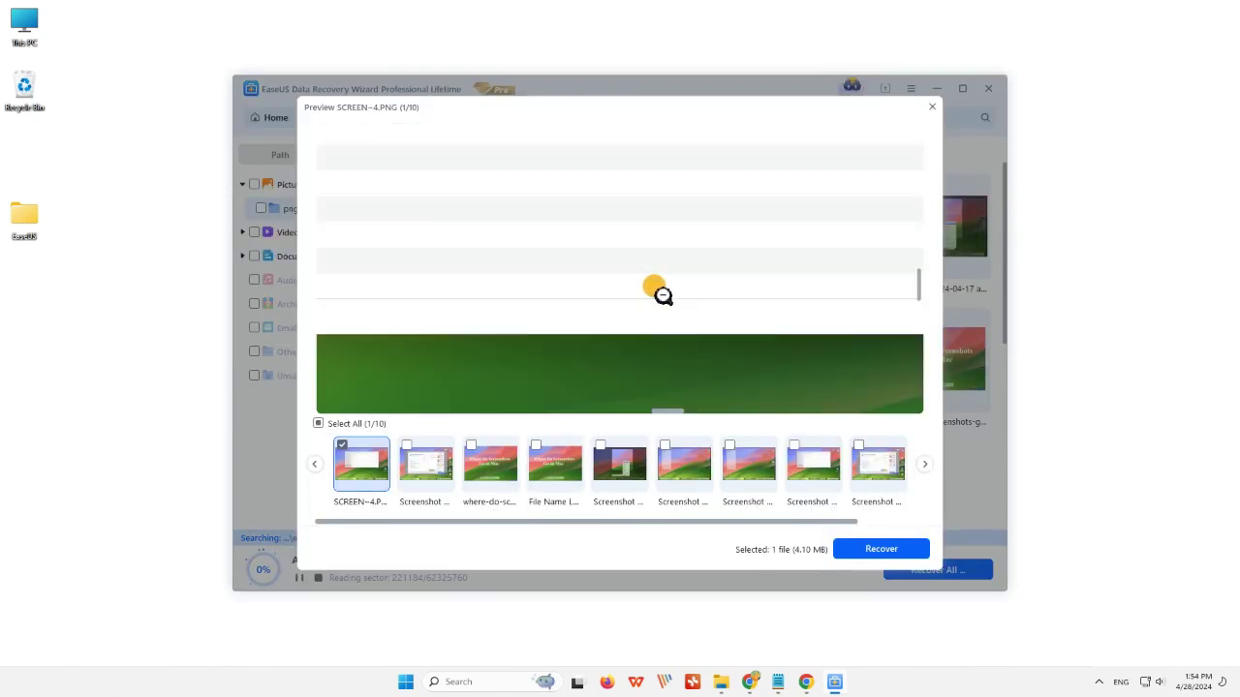
pyautogui.click(656, 292)
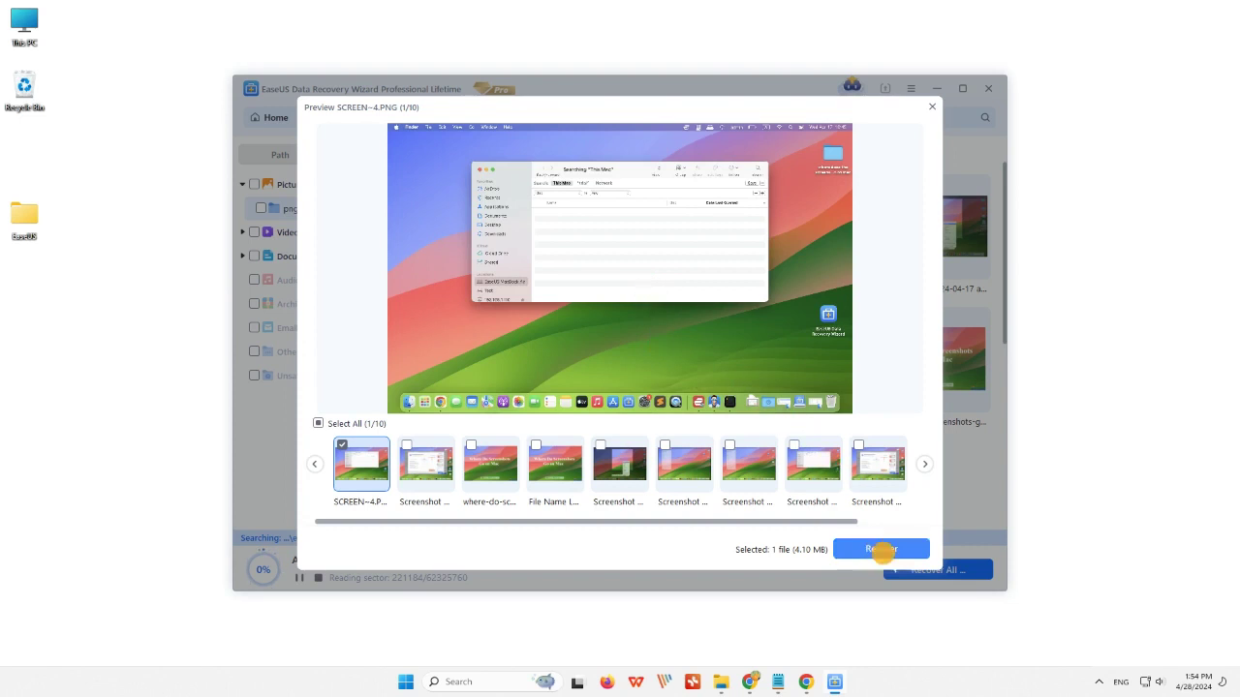
pyautogui.click(878, 550)
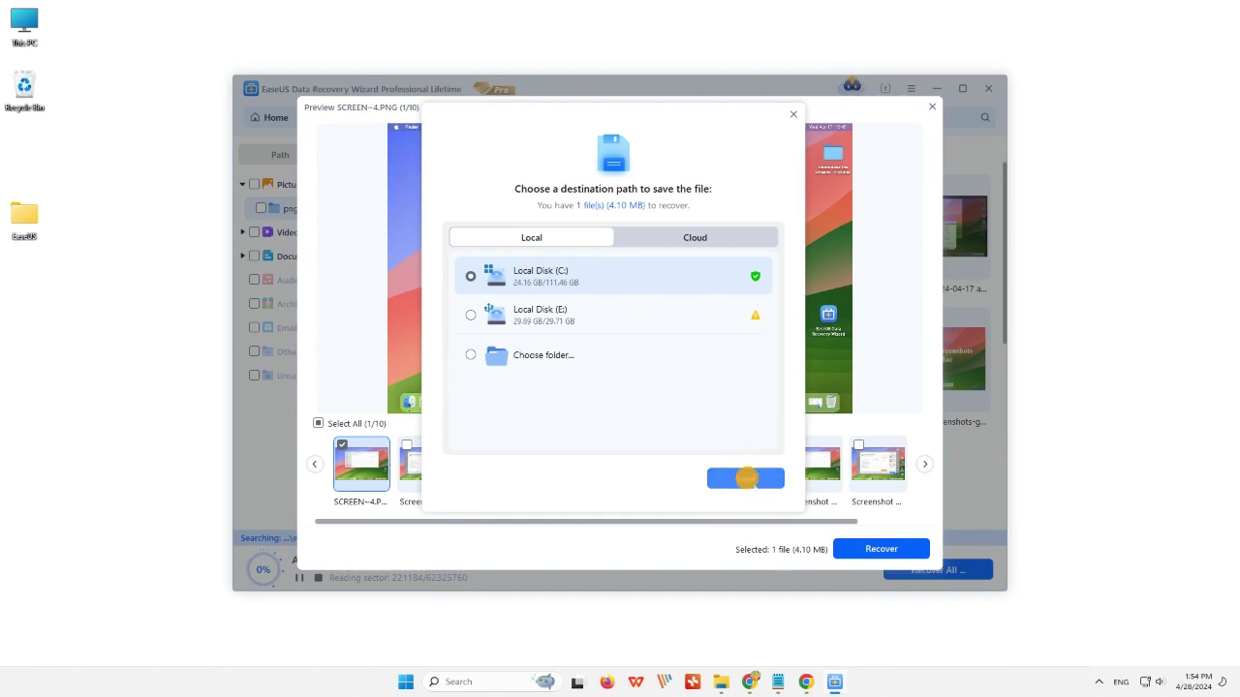
pyautogui.click(744, 477)
pyautogui.click(634, 416)
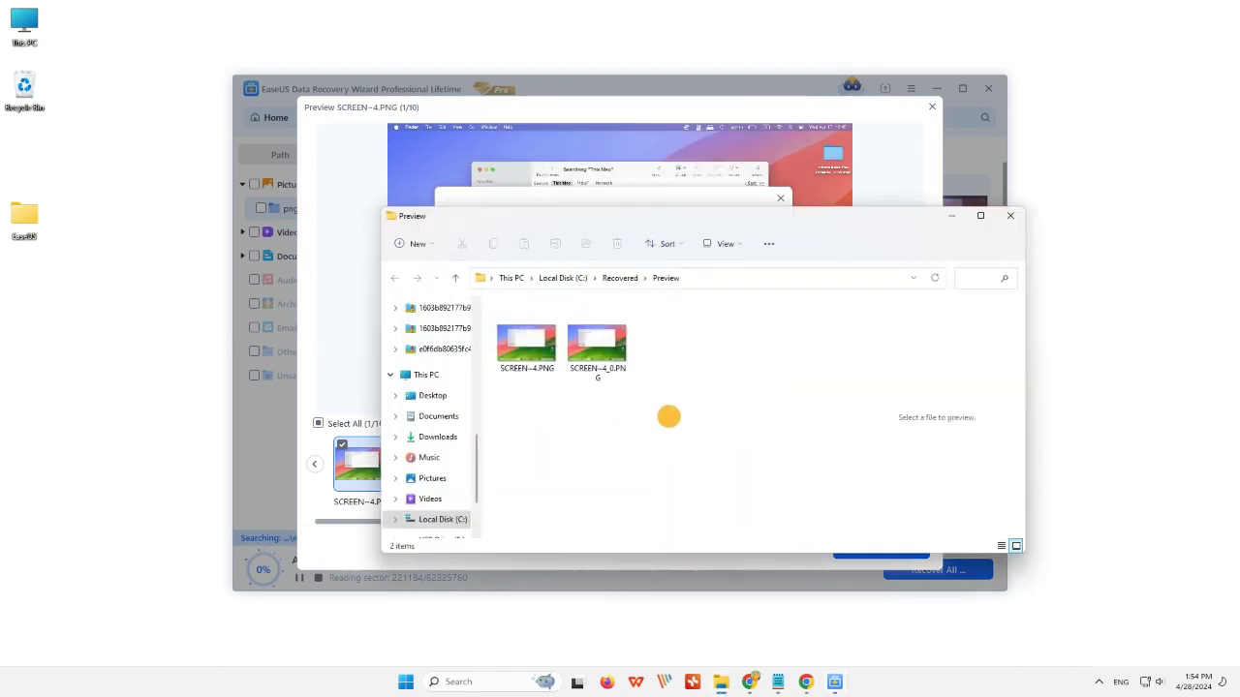